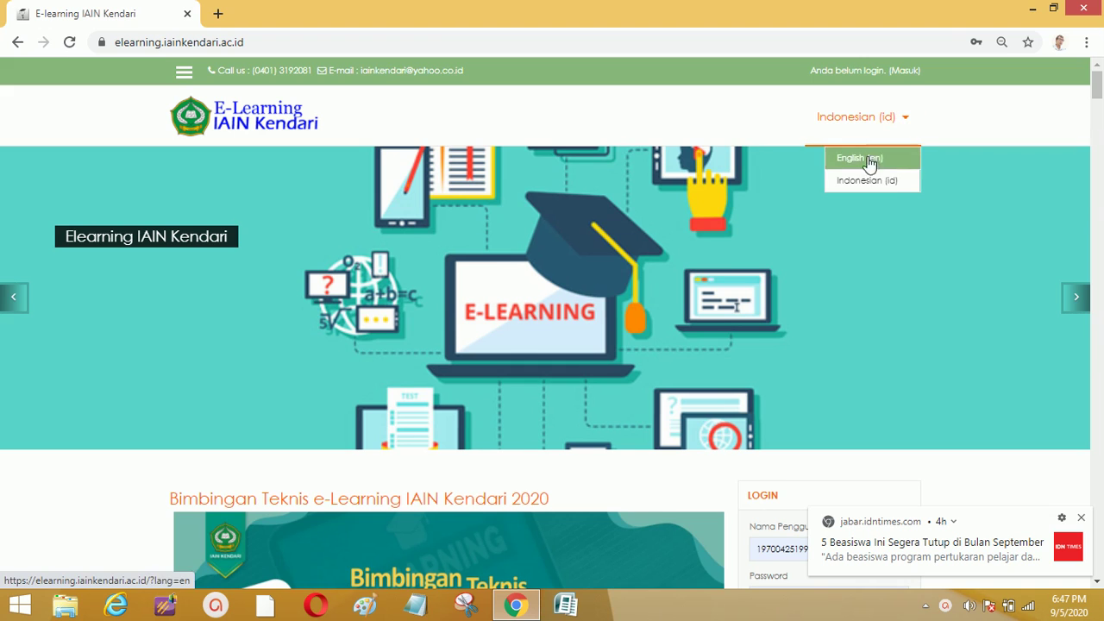
Switch the e-learning site's language to English and log in with the prefilled account credentials
{"action": "left_click", "coordinate": [866, 160]}
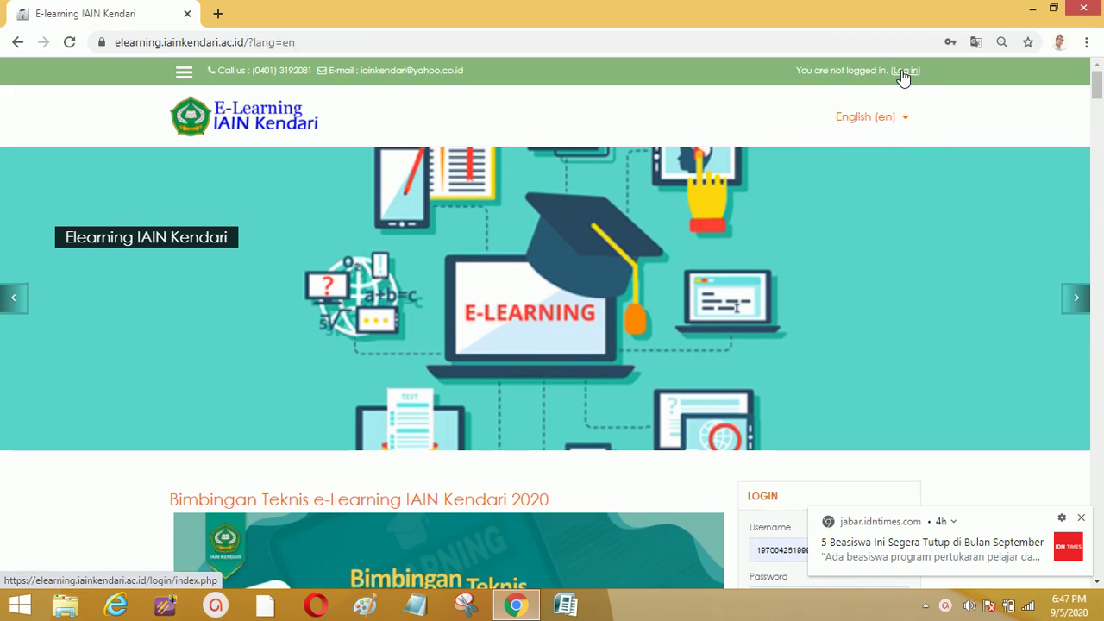
{"action": "left_click", "coordinate": [902, 72]}
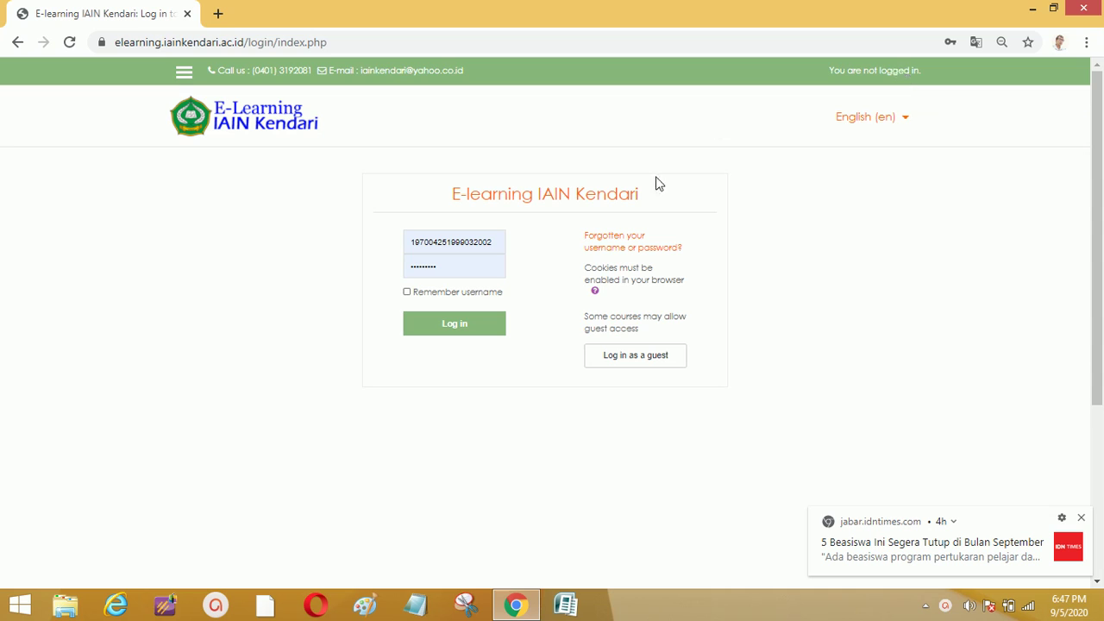
{"action": "left_click", "coordinate": [455, 329]}
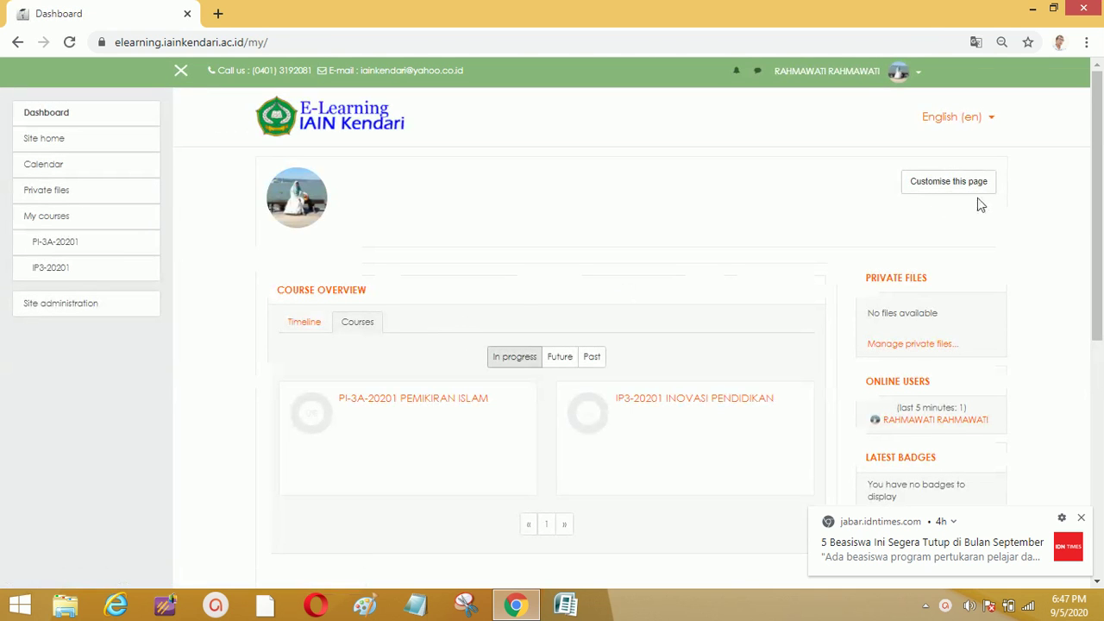
Open the IP3-20201 INOVASI PENDIDIKAN course and turn its editing on
{"action": "scroll", "coordinate": [1100, 184], "scroll_direction": "down", "scroll_amount": 1}
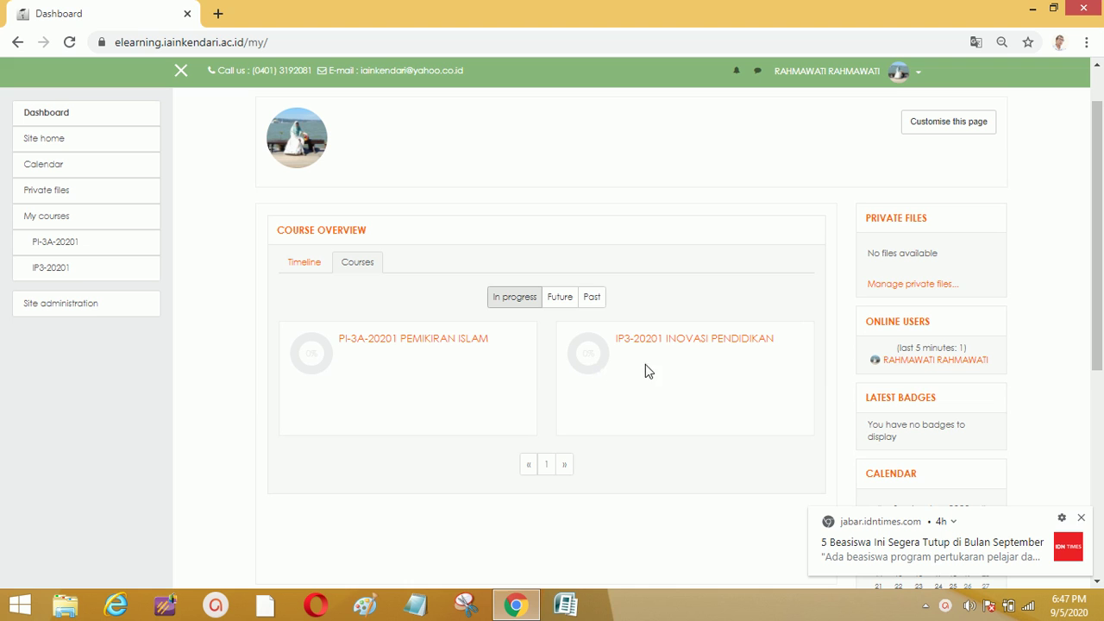
{"action": "left_click", "coordinate": [712, 341]}
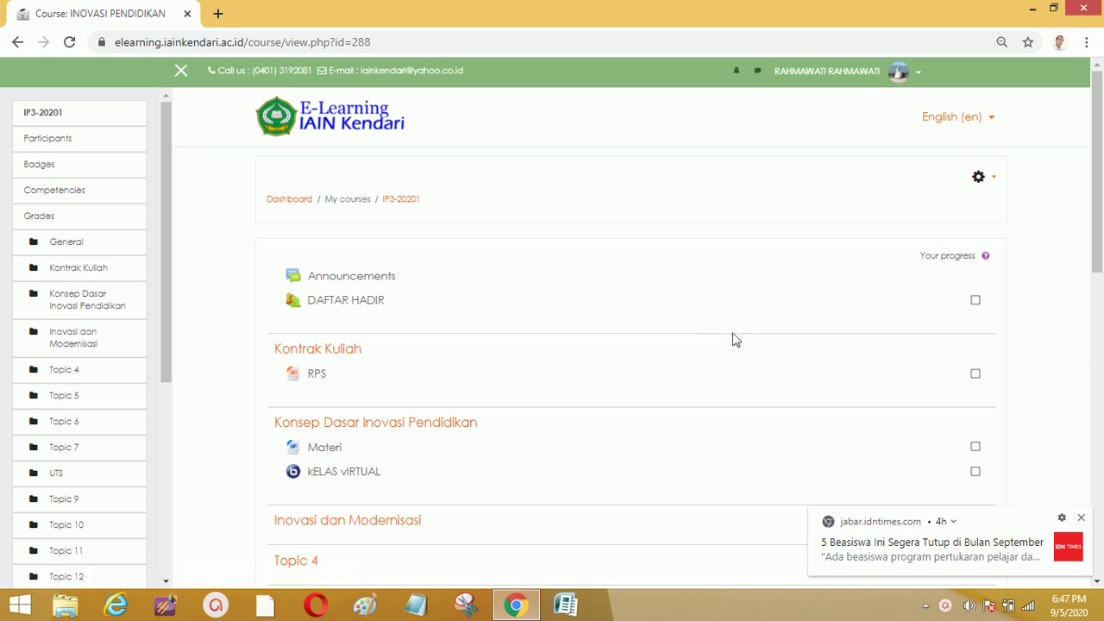
{"action": "mouse_move", "coordinate": [1098, 216]}
{"action": "left_mouse_down"}
{"action": "mouse_move", "coordinate": [1100, 316]}
{"action": "mouse_move", "coordinate": [1085, 222]}
{"action": "left_mouse_up"}
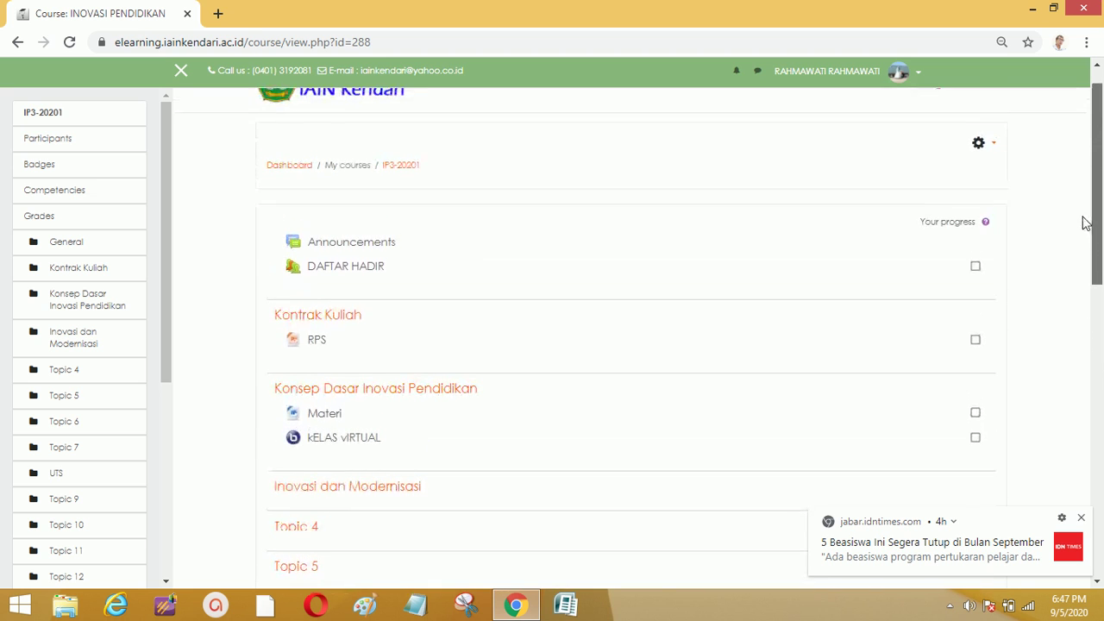
{"action": "left_click", "coordinate": [992, 143]}
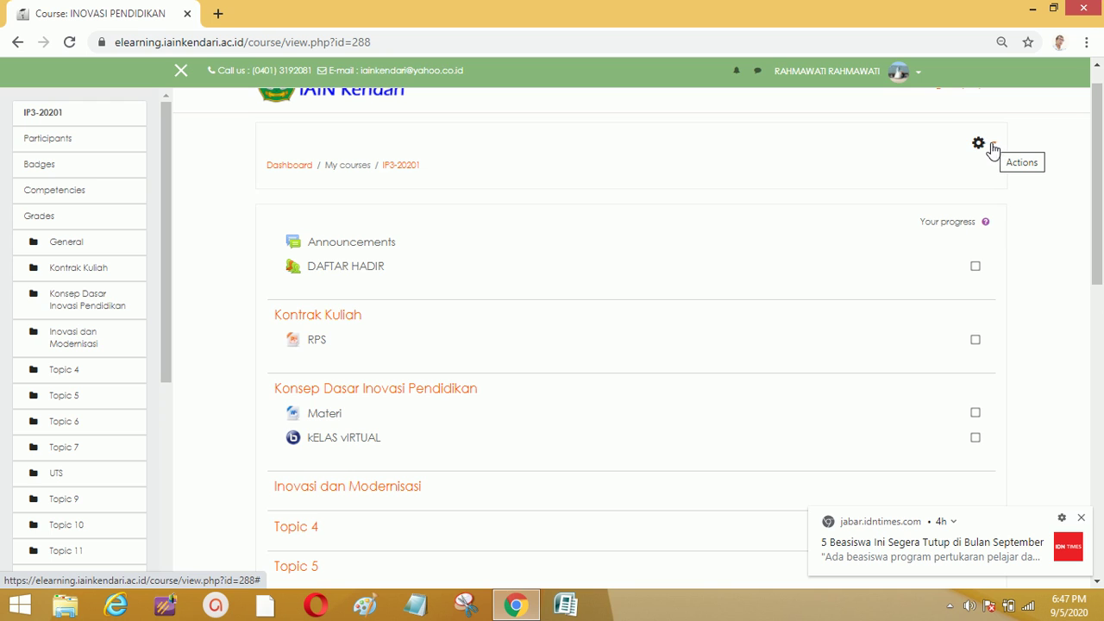
{"action": "left_click", "coordinate": [992, 145]}
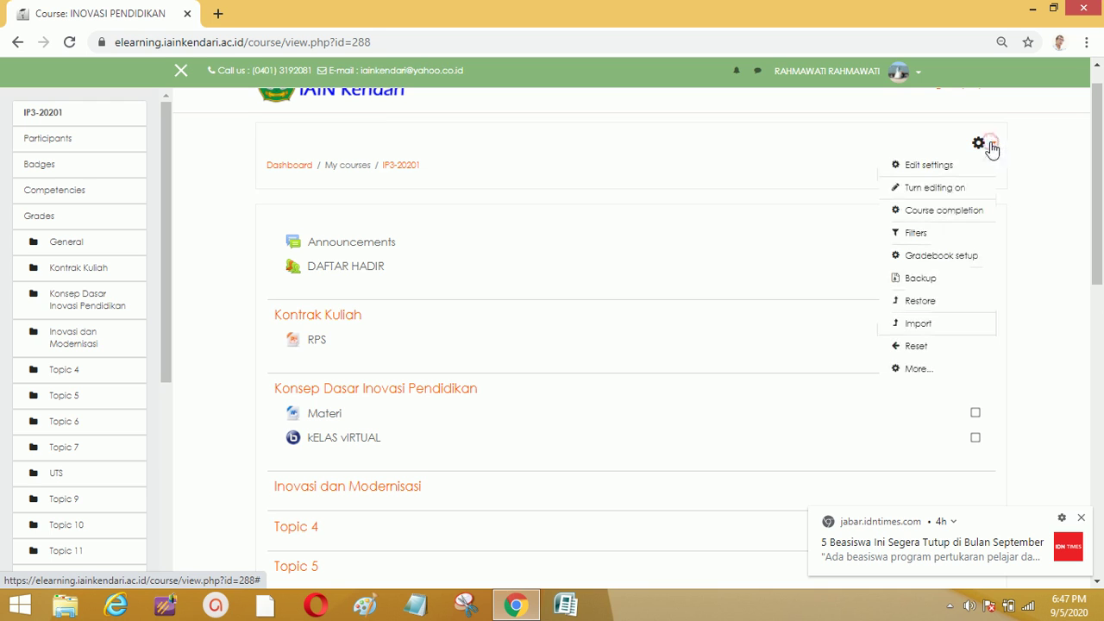
{"action": "left_click", "coordinate": [946, 191]}
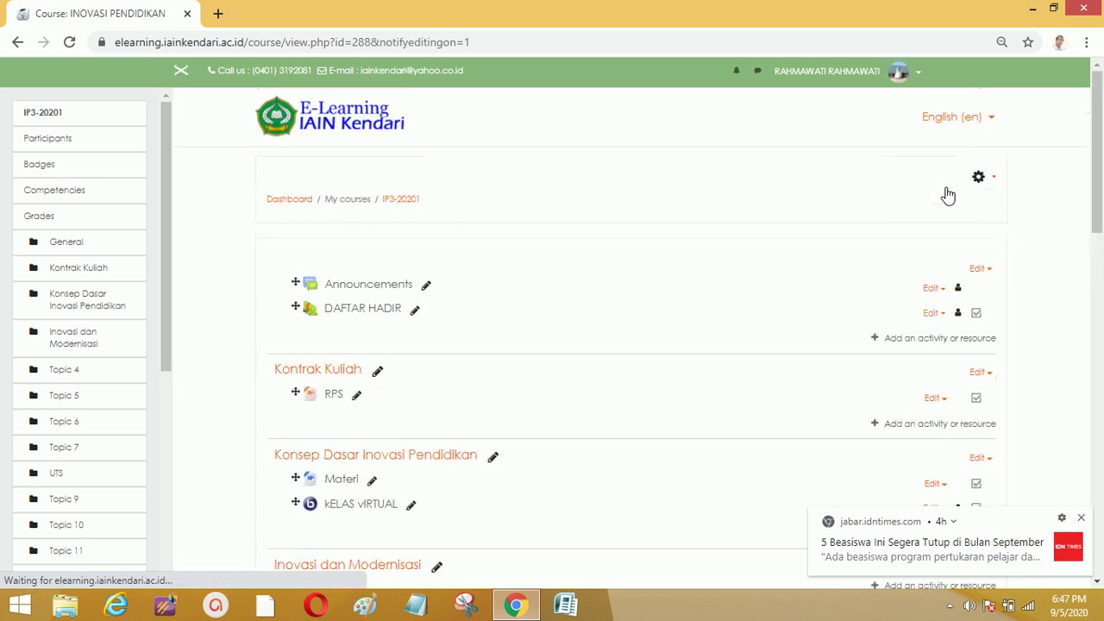
Add a new Assignment activity to the Konsep Dasar Inovasi Pendidikan section
{"action": "left_click_drag", "start_coordinate": [1098, 165], "coordinate": [1089, 200]}
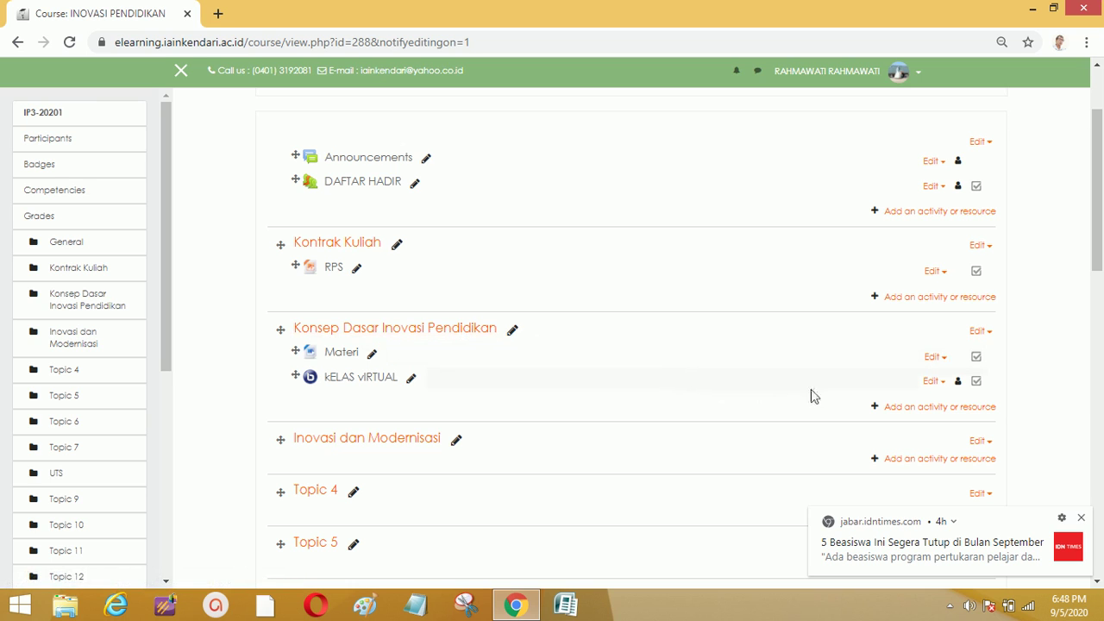
{"action": "left_click", "coordinate": [893, 412]}
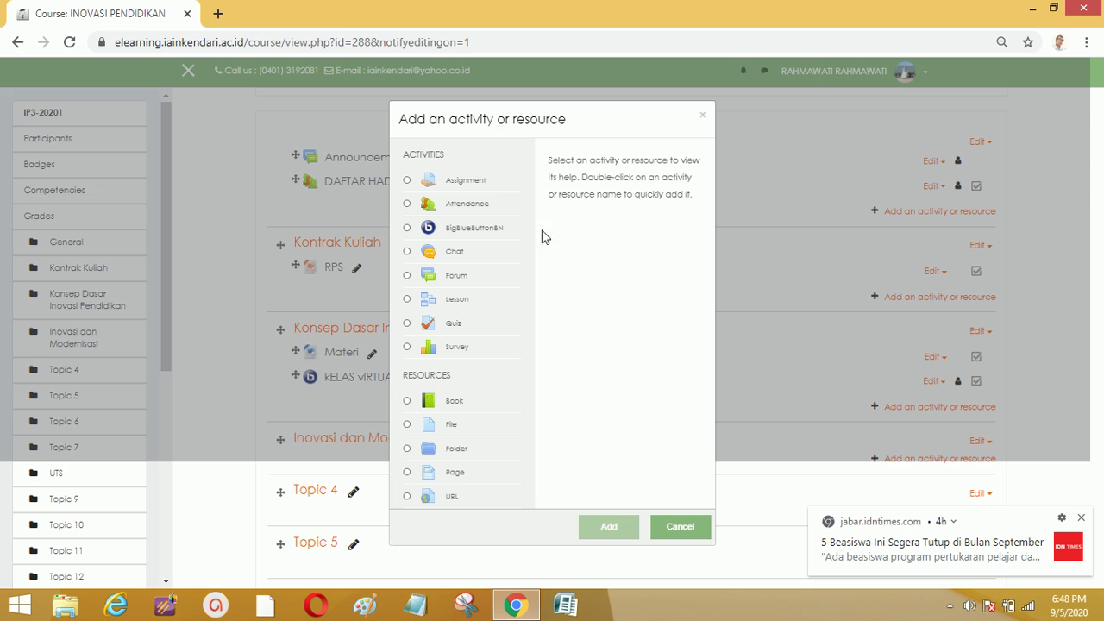
{"action": "left_click", "coordinate": [406, 181]}
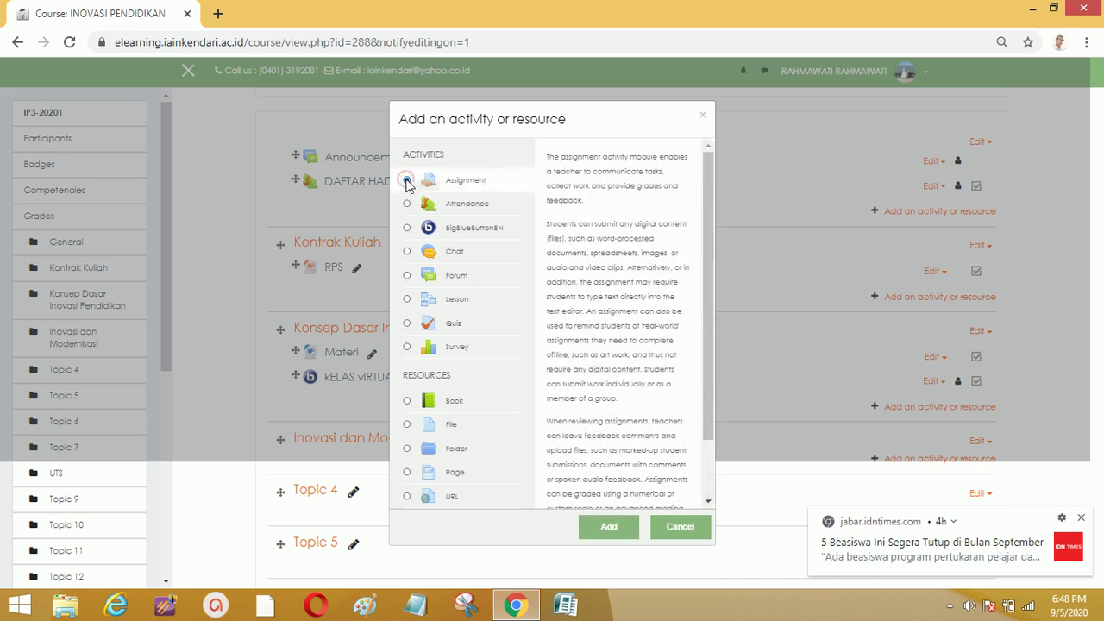
{"action": "left_click", "coordinate": [593, 536]}
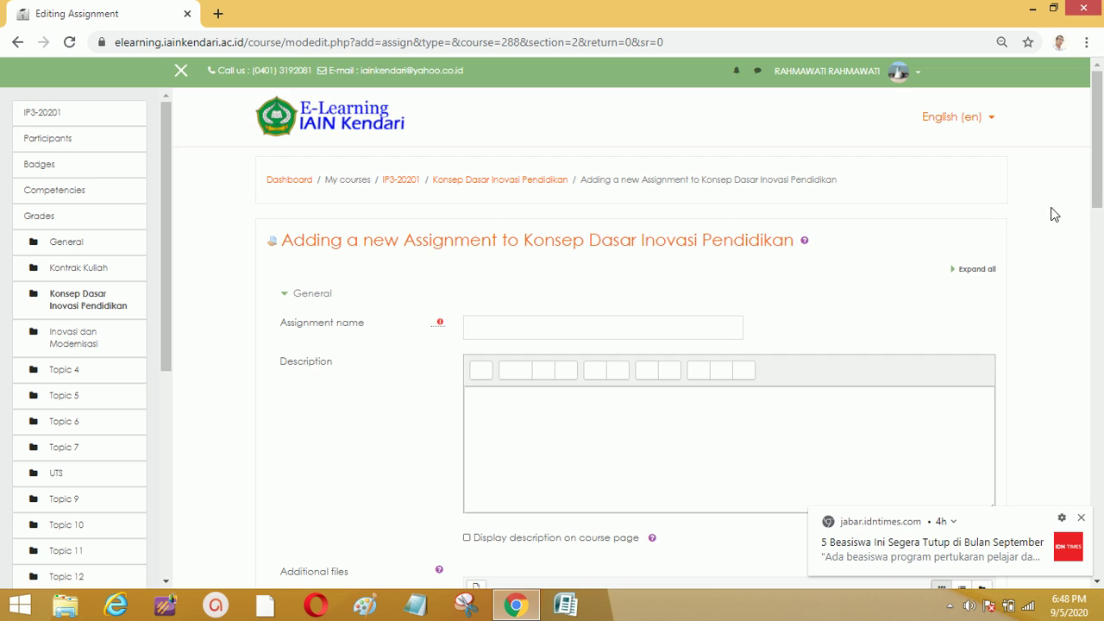
Name the assignment "Tugas 1" and place the cursor in its description
{"action": "scroll", "coordinate": [1098, 196], "scroll_direction": "down", "scroll_amount": 1}
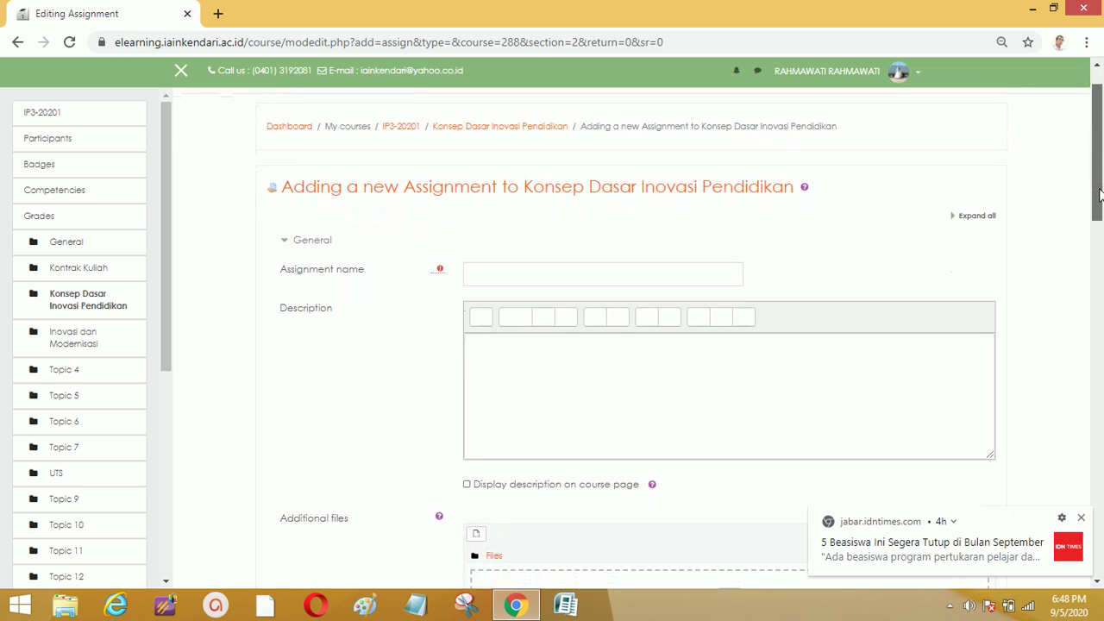
{"action": "scroll", "coordinate": [1098, 197], "scroll_direction": "down", "scroll_amount": 1}
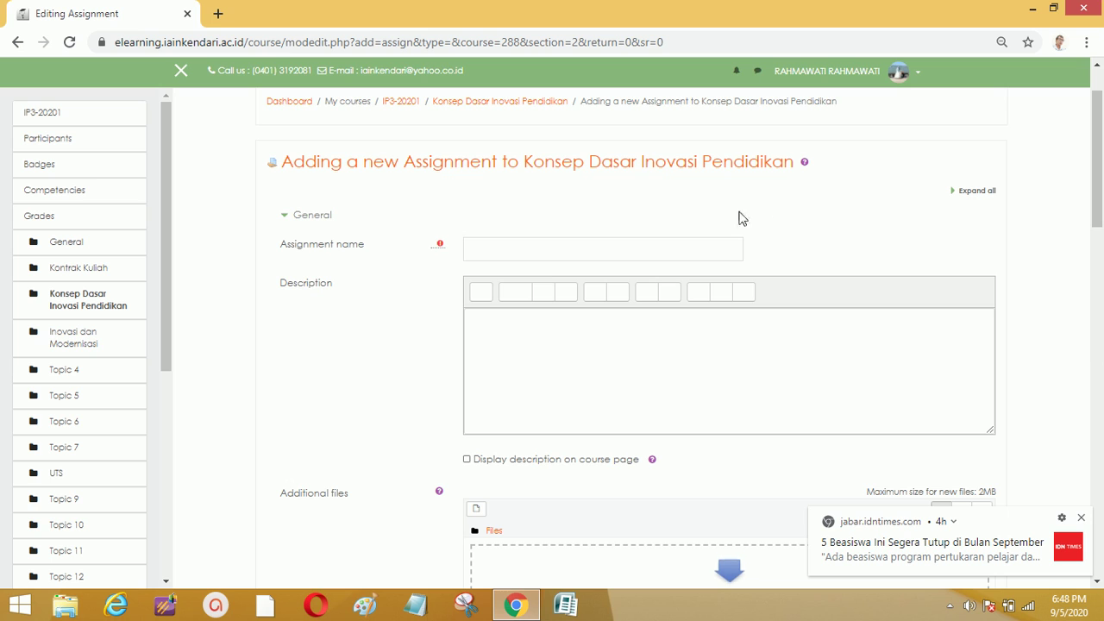
{"action": "left_click", "coordinate": [493, 250]}
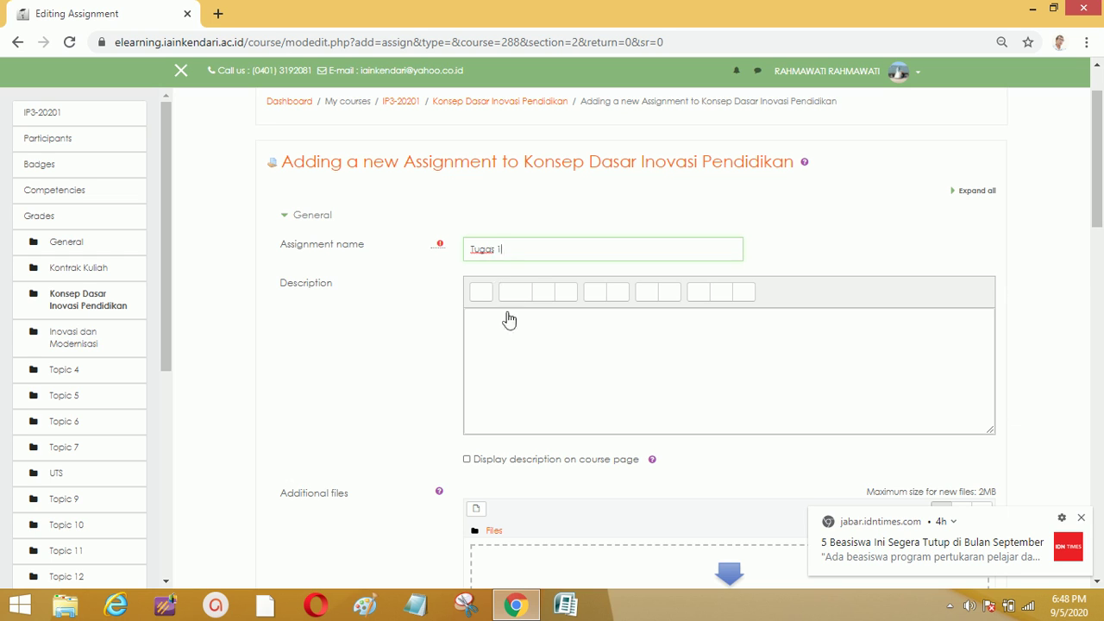
{"action": "left_click", "coordinate": [488, 339]}
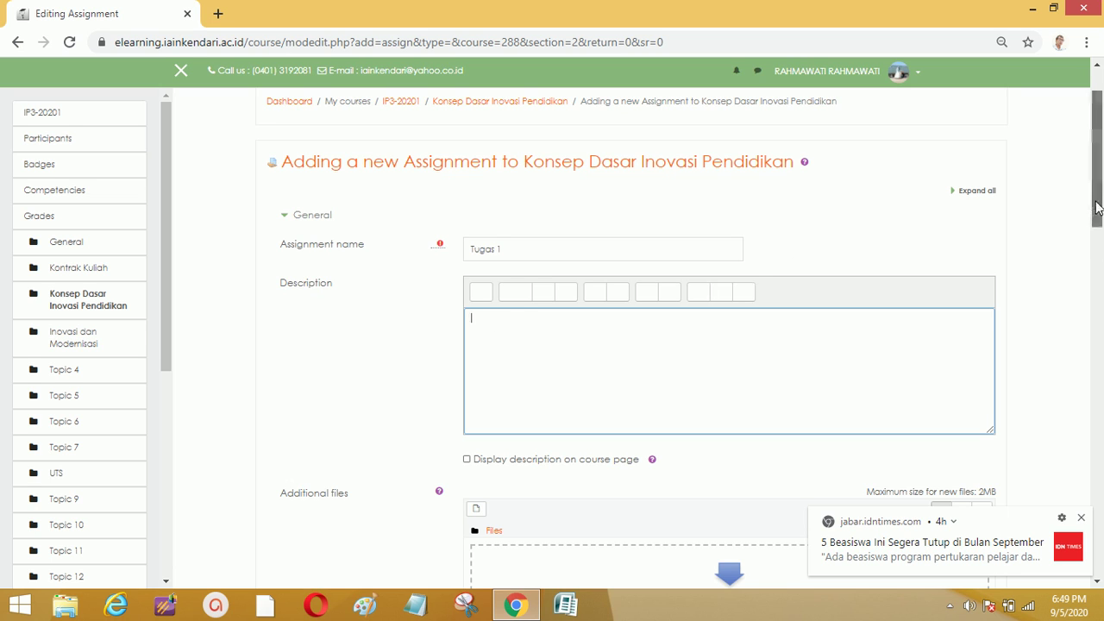
View the file picker's upload options for the assignment's additional files and close it
{"action": "left_click_drag", "start_coordinate": [1097, 207], "coordinate": [1097, 250]}
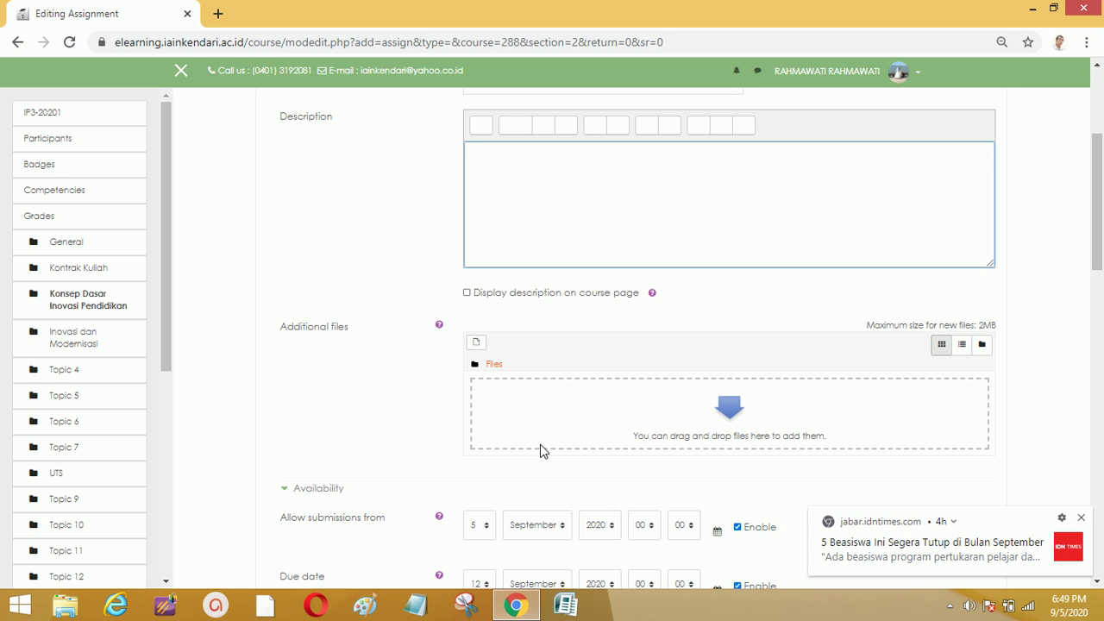
{"action": "left_click", "coordinate": [478, 344]}
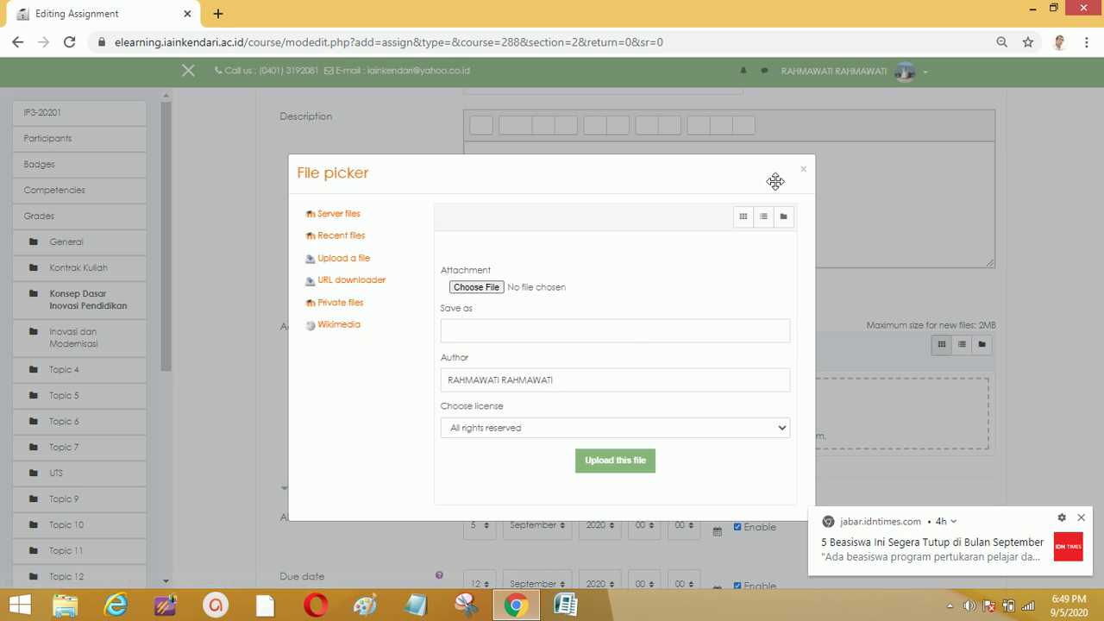
{"action": "left_click", "coordinate": [802, 171]}
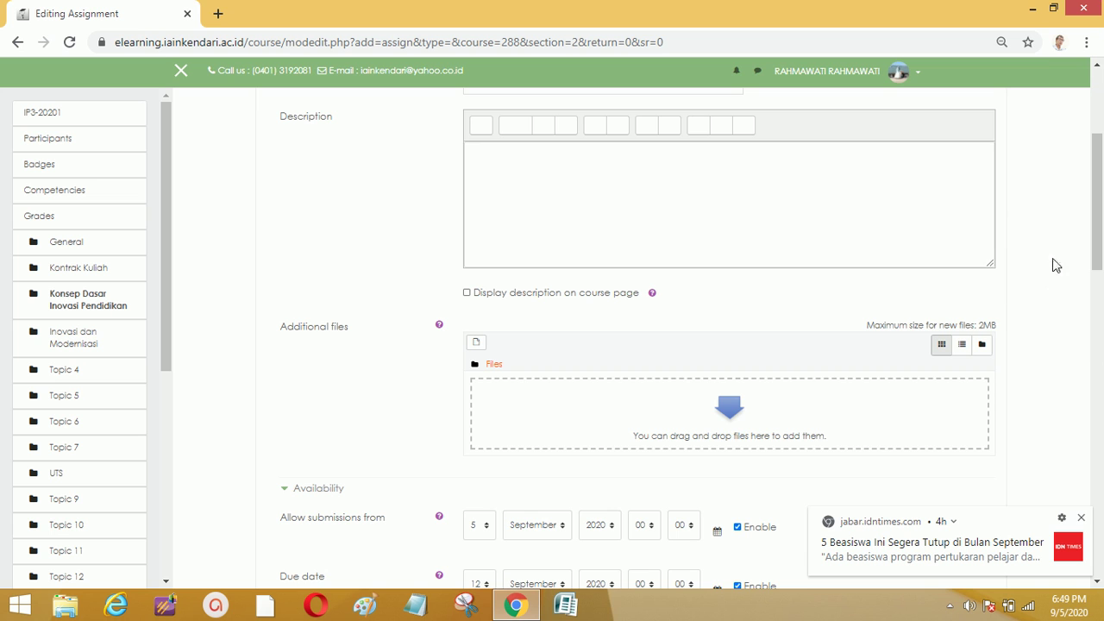
Examine the date and time choices for the assignment's submission start and due date
{"action": "left_click_drag", "start_coordinate": [1097, 241], "coordinate": [1093, 293]}
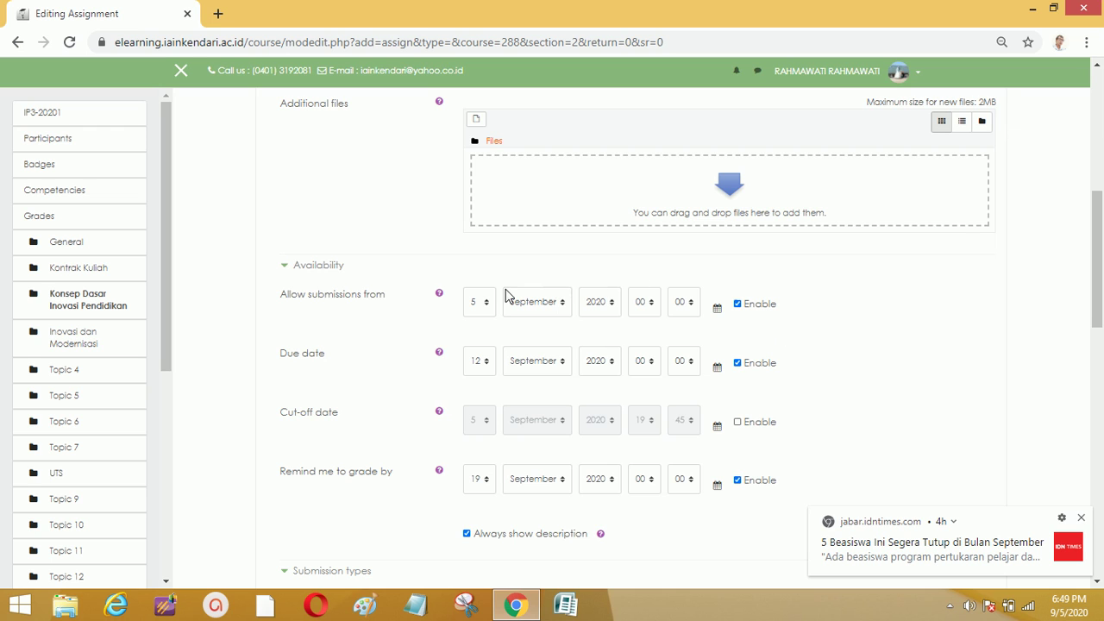
{"action": "left_click", "coordinate": [485, 305]}
{"action": "left_click", "coordinate": [486, 304]}
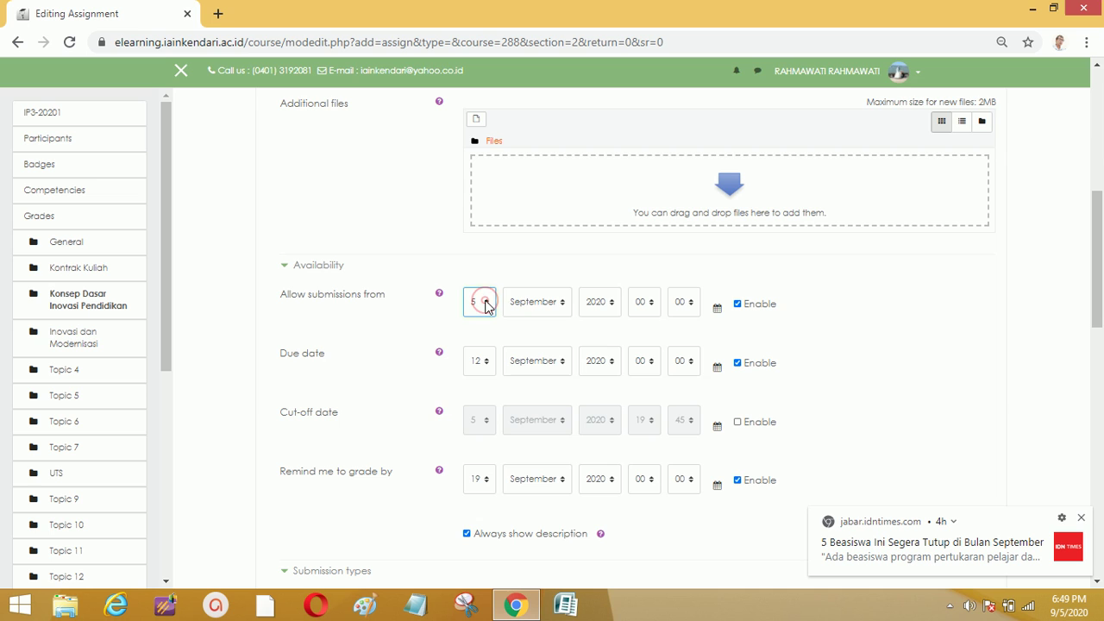
{"action": "left_click", "coordinate": [536, 302]}
{"action": "left_click", "coordinate": [538, 303]}
{"action": "left_click", "coordinate": [593, 303]}
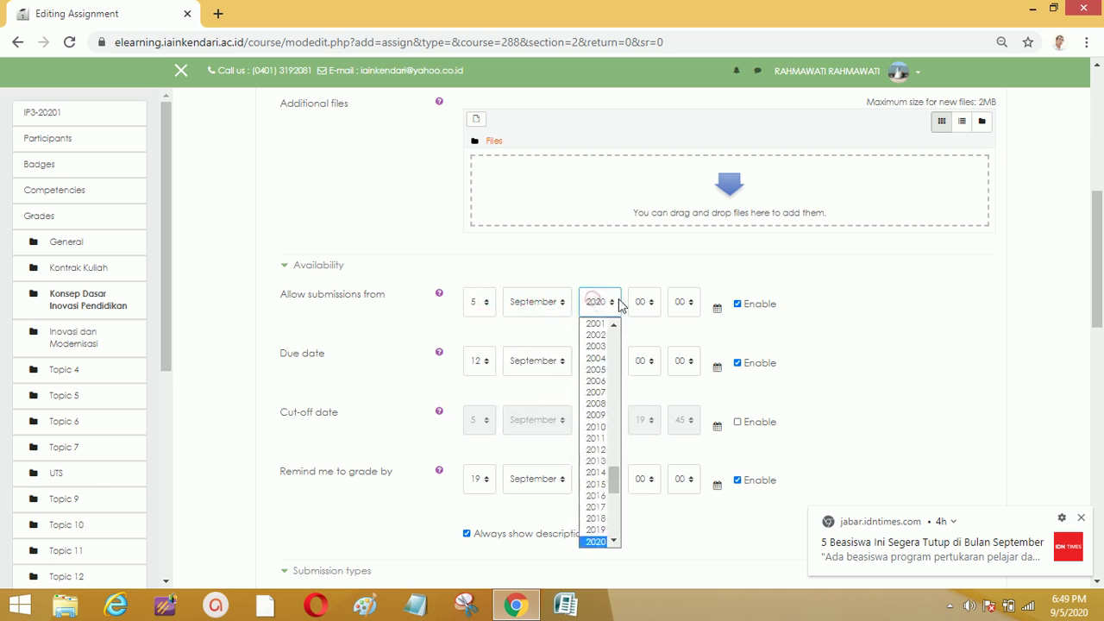
{"action": "left_click", "coordinate": [614, 301]}
{"action": "left_click", "coordinate": [653, 306]}
{"action": "left_click", "coordinate": [651, 304]}
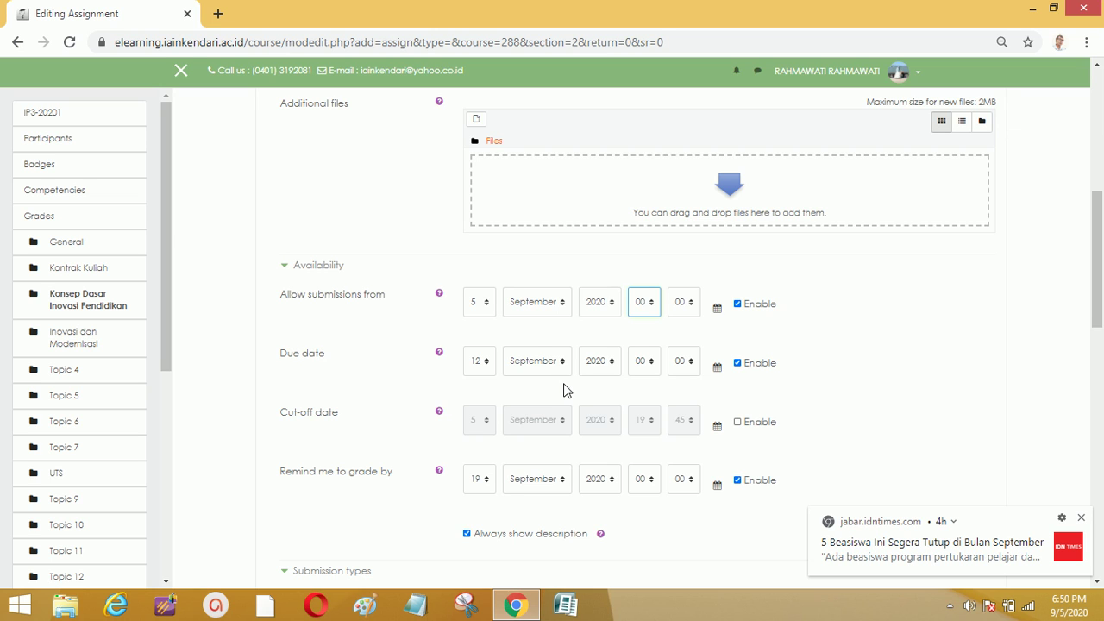
{"action": "left_click", "coordinate": [483, 370]}
{"action": "left_click", "coordinate": [483, 369]}
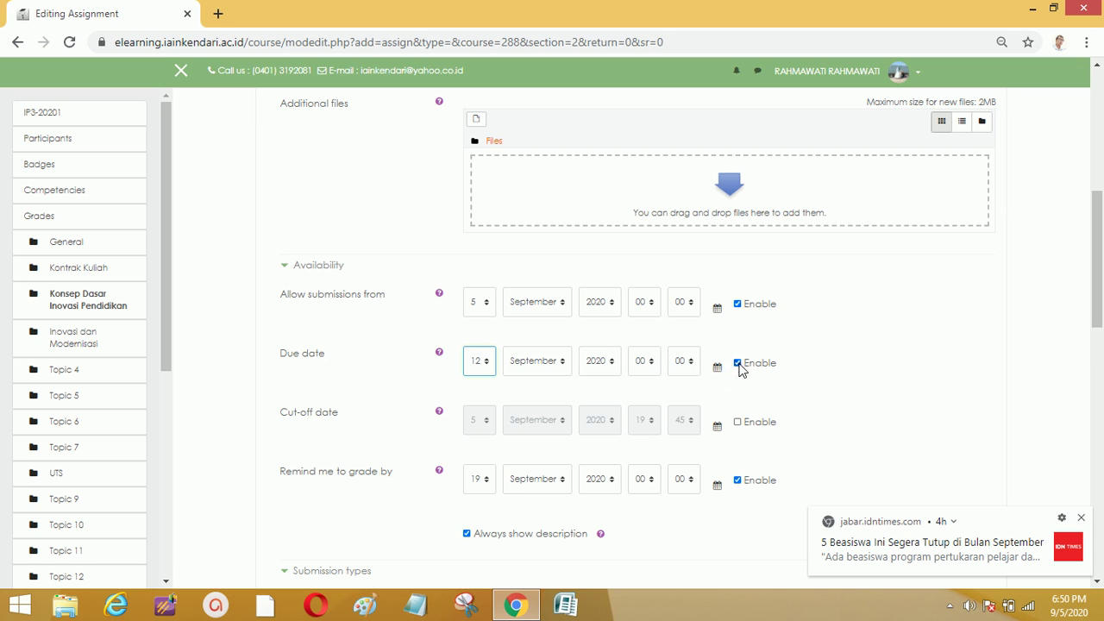
Disable the Allow submissions from and Due date settings, and enable both again
{"action": "left_click", "coordinate": [737, 305]}
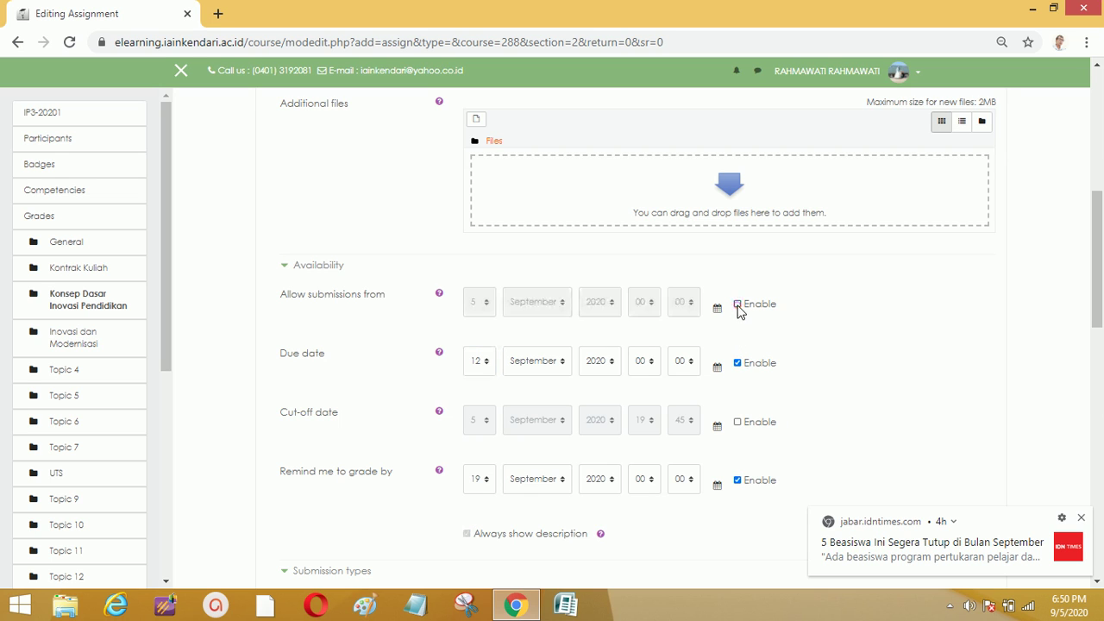
{"action": "left_click", "coordinate": [736, 362]}
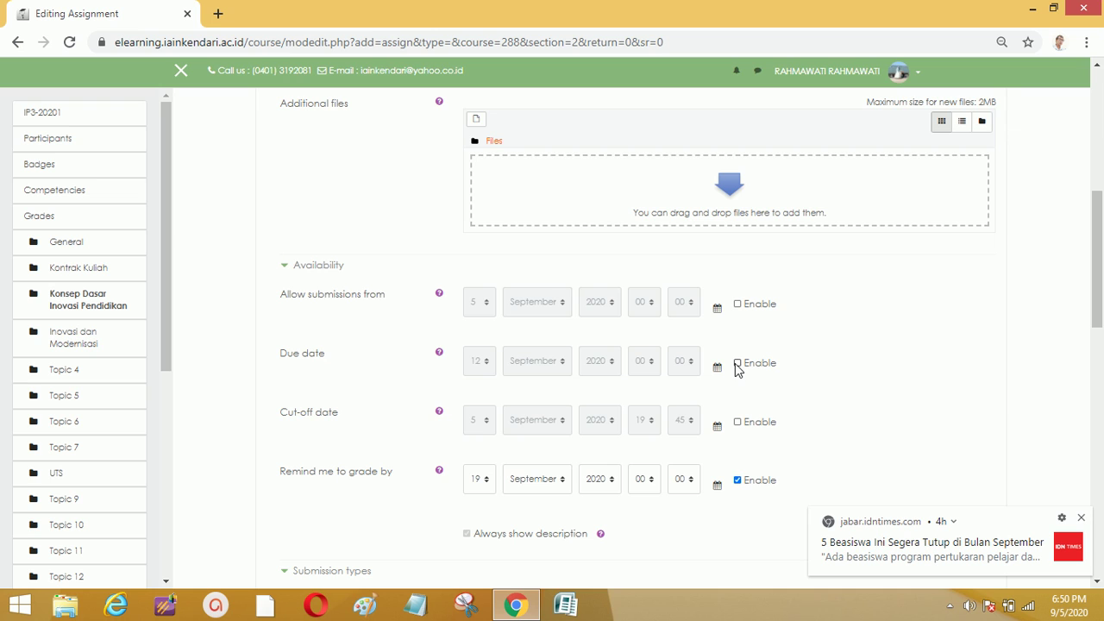
{"action": "left_click", "coordinate": [738, 305]}
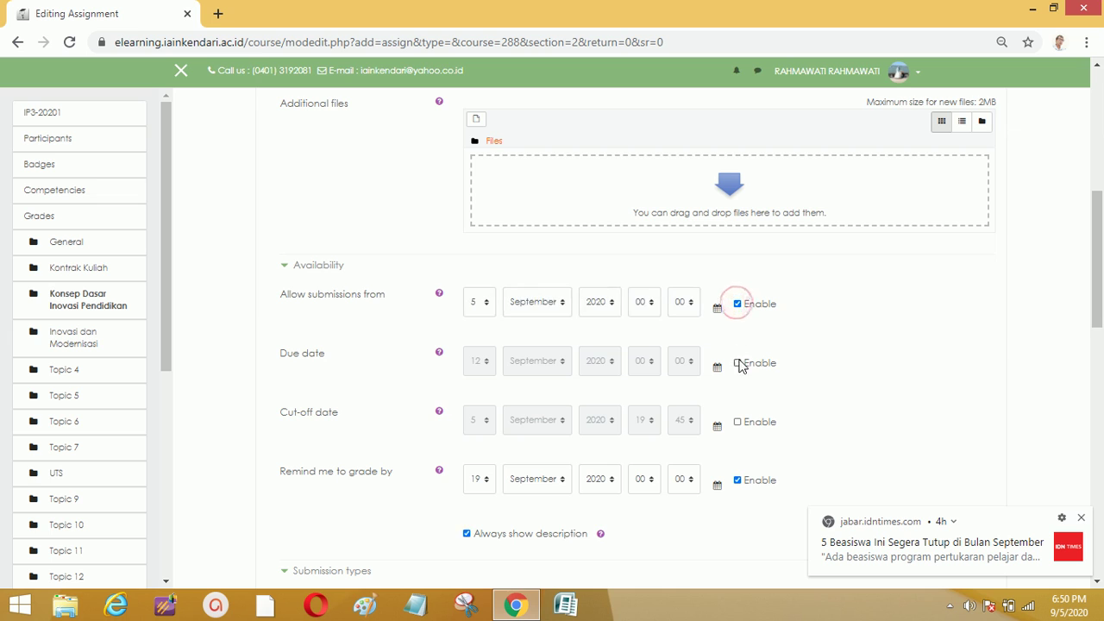
{"action": "left_click", "coordinate": [738, 363]}
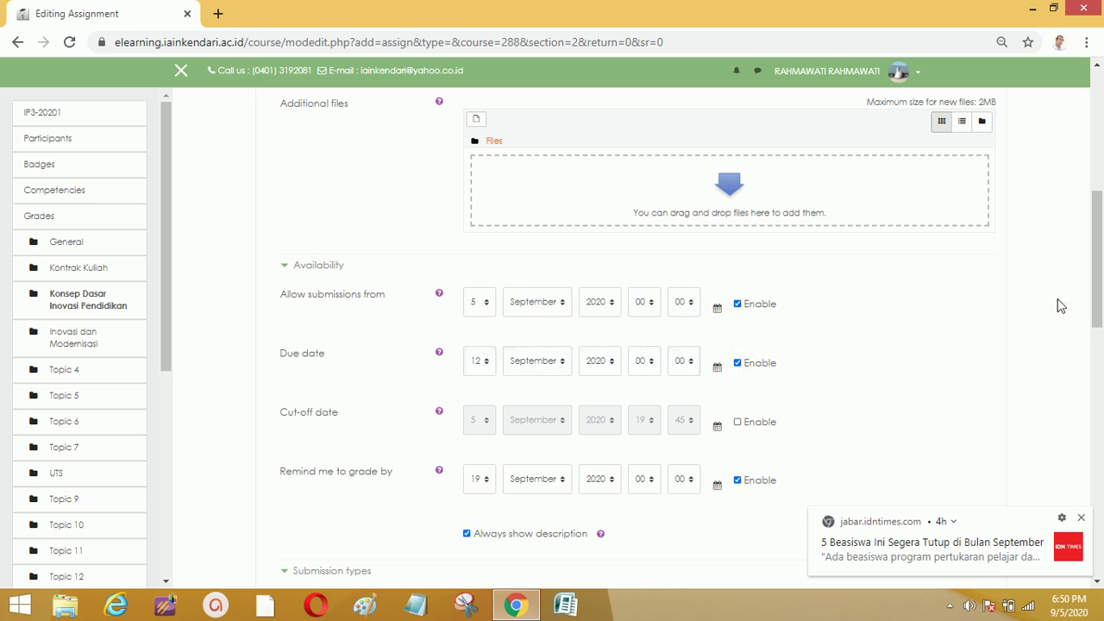
Try the Online text submission type and turn it off again, keeping File submissions selected
{"action": "left_click_drag", "start_coordinate": [1096, 293], "coordinate": [1098, 335]}
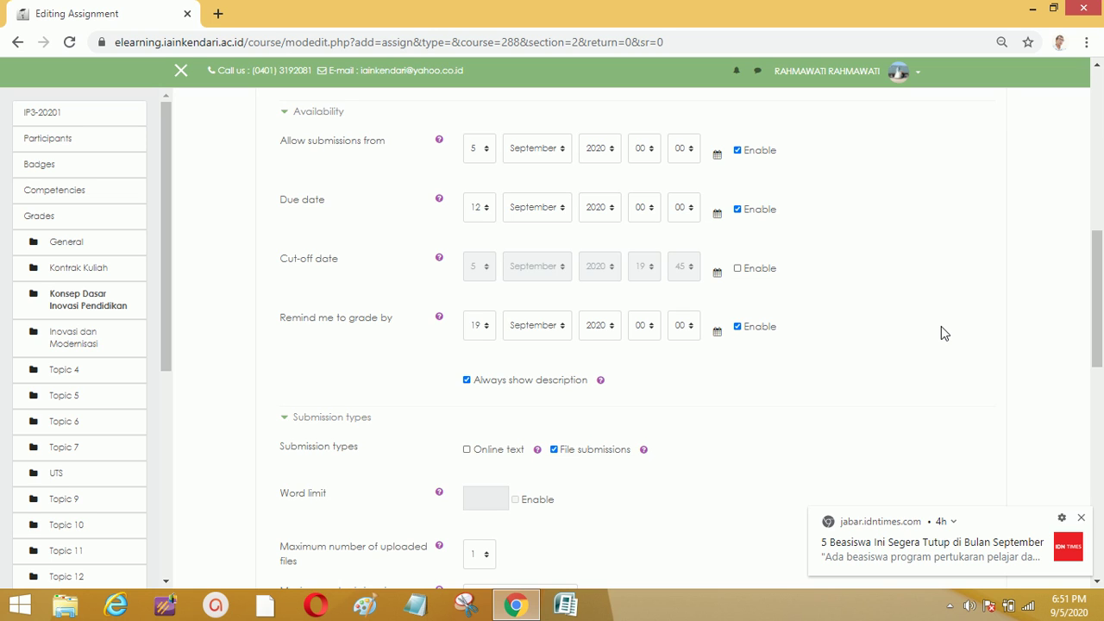
{"action": "left_click_drag", "start_coordinate": [1095, 307], "coordinate": [1096, 349]}
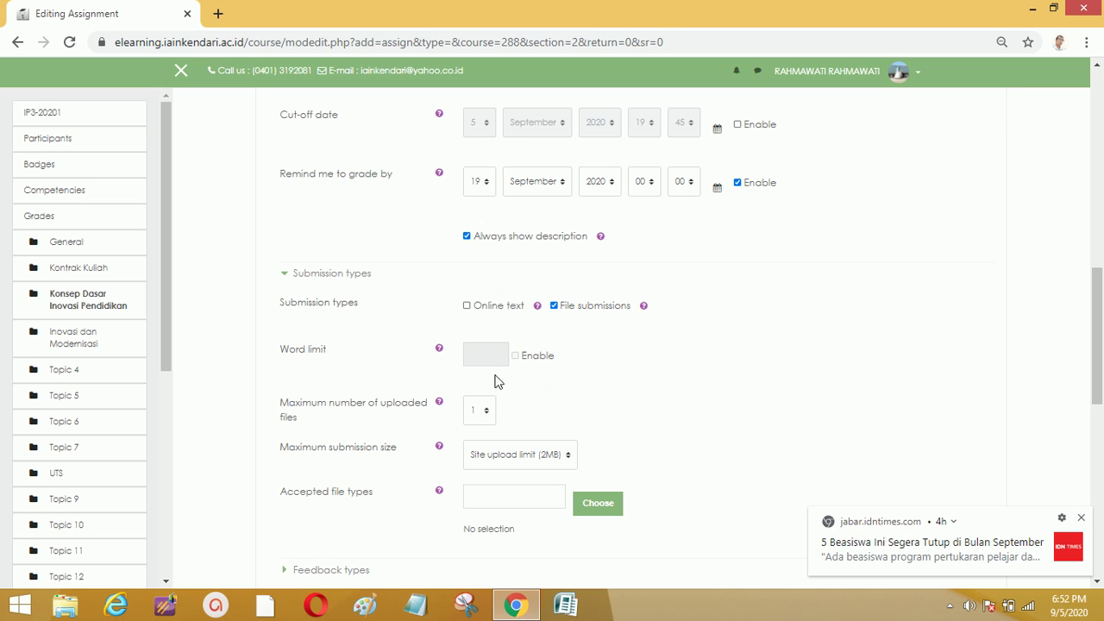
{"action": "left_click", "coordinate": [465, 380]}
{"action": "left_click", "coordinate": [465, 308]}
{"action": "left_click", "coordinate": [467, 307]}
Try 3 as the maximum number of uploaded files, restore it to 1, and view the Maximum submission size choices
{"action": "left_click_drag", "start_coordinate": [1097, 331], "coordinate": [1099, 363]}
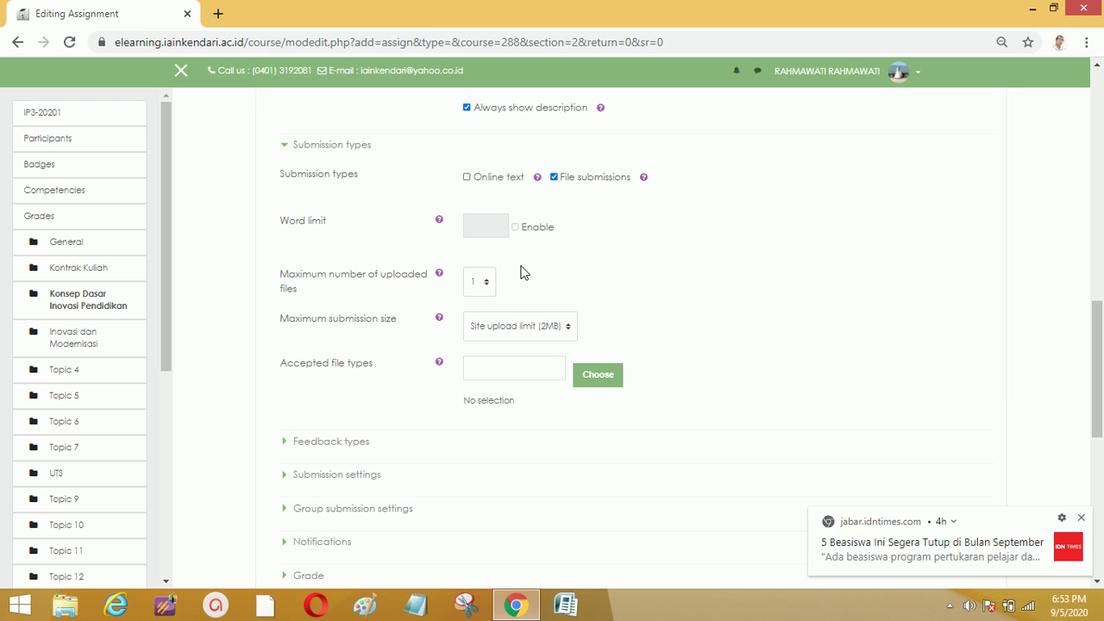
{"action": "left_click", "coordinate": [486, 286]}
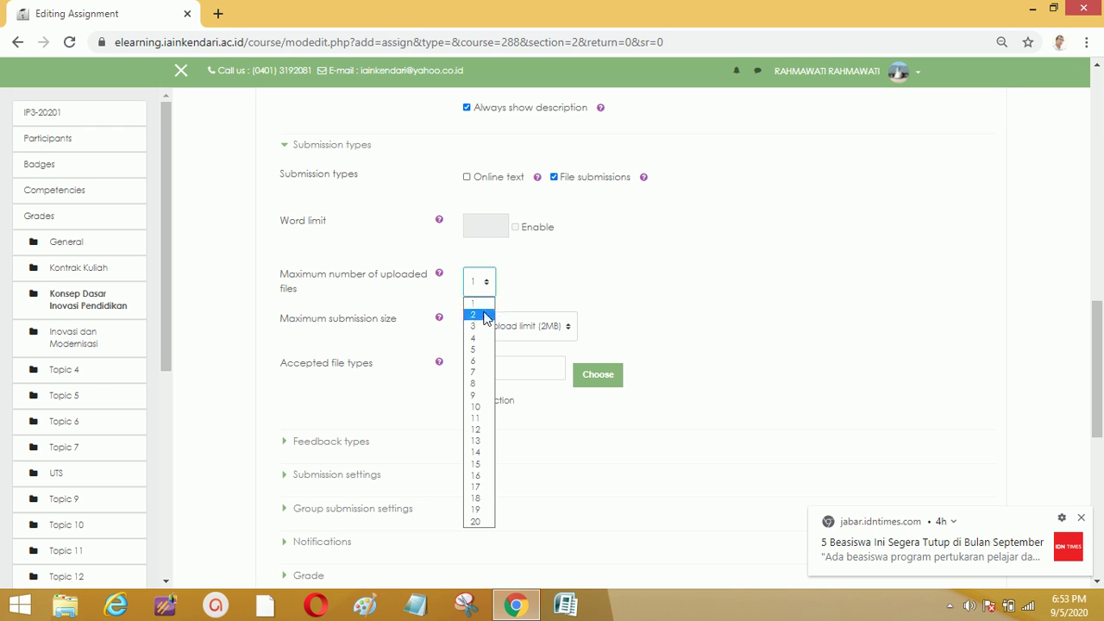
{"action": "left_click", "coordinate": [486, 285]}
{"action": "left_click", "coordinate": [485, 285]}
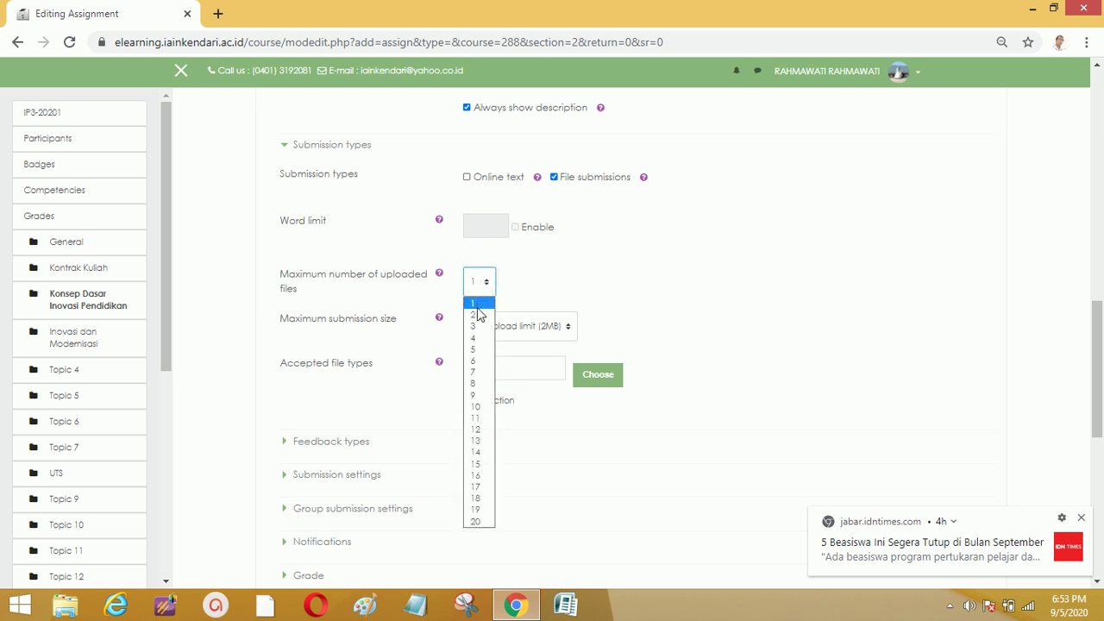
{"action": "left_click", "coordinate": [477, 302]}
{"action": "left_click", "coordinate": [483, 283]}
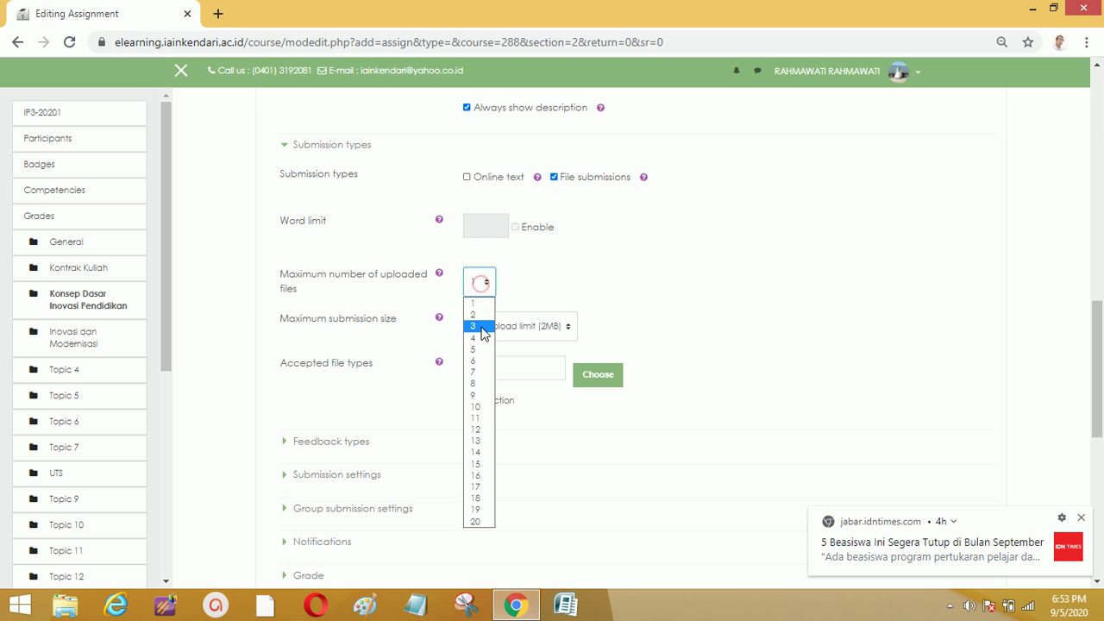
{"action": "left_click", "coordinate": [480, 325]}
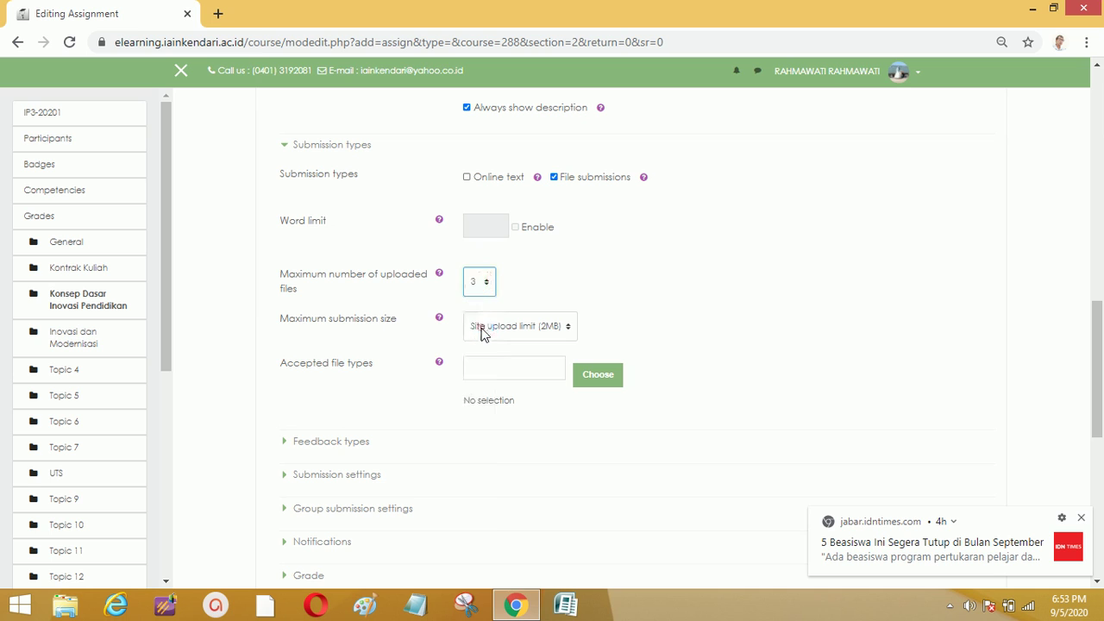
{"action": "left_click", "coordinate": [485, 282]}
{"action": "left_click", "coordinate": [481, 304]}
{"action": "left_click", "coordinate": [569, 328]}
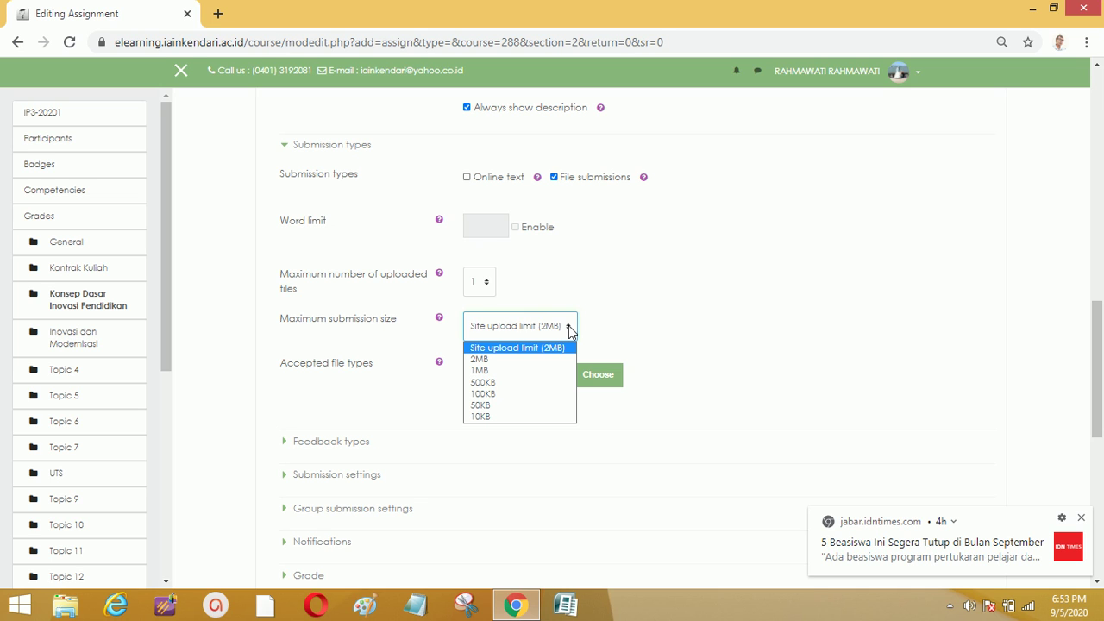
{"action": "left_click", "coordinate": [611, 311]}
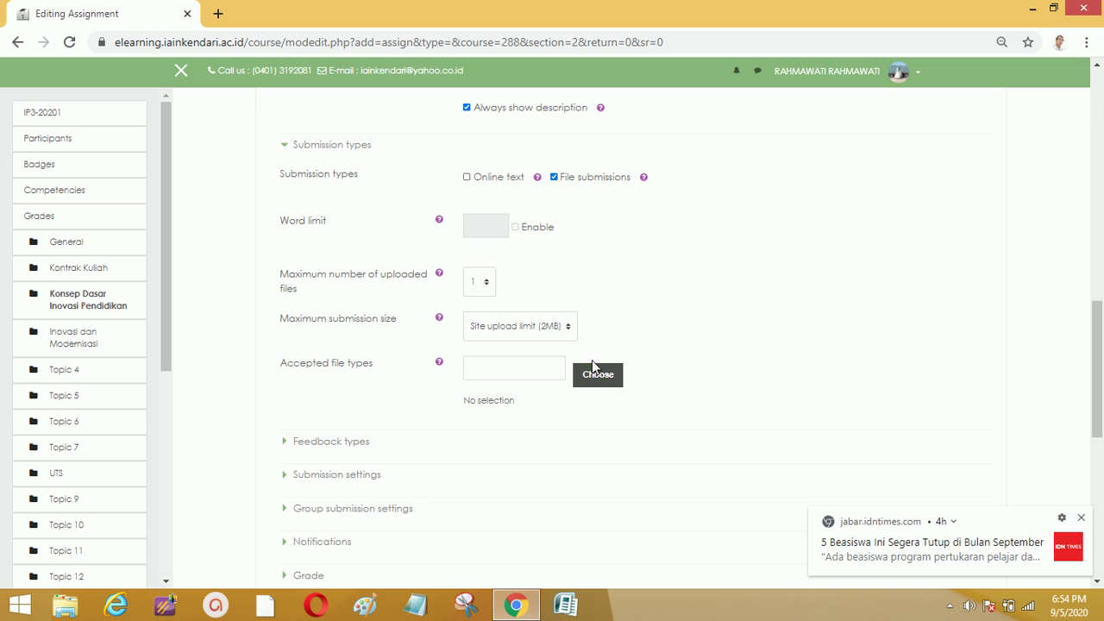
In the accepted file types for submissions, try All file types, clear it again, and select Document files
{"action": "left_click", "coordinate": [591, 379]}
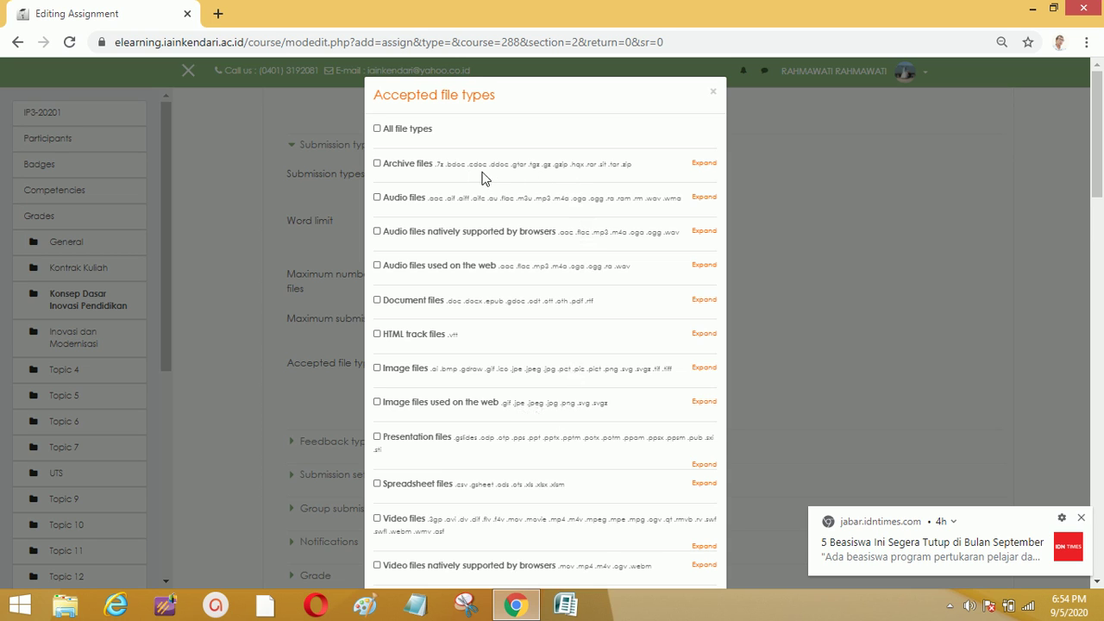
{"action": "left_click", "coordinate": [377, 129]}
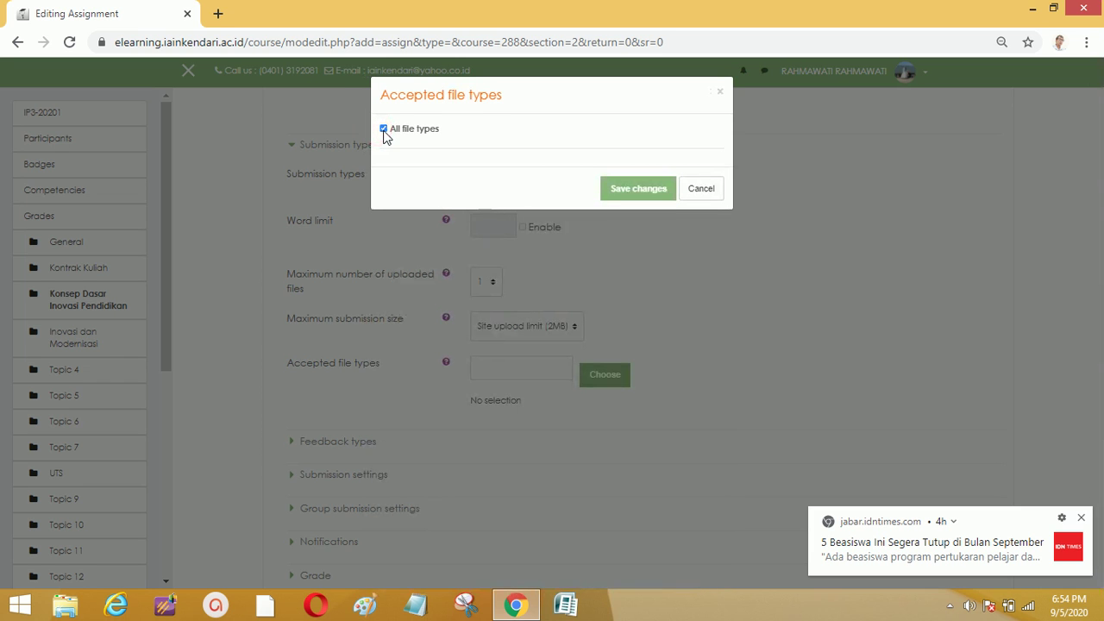
{"action": "left_click", "coordinate": [383, 128]}
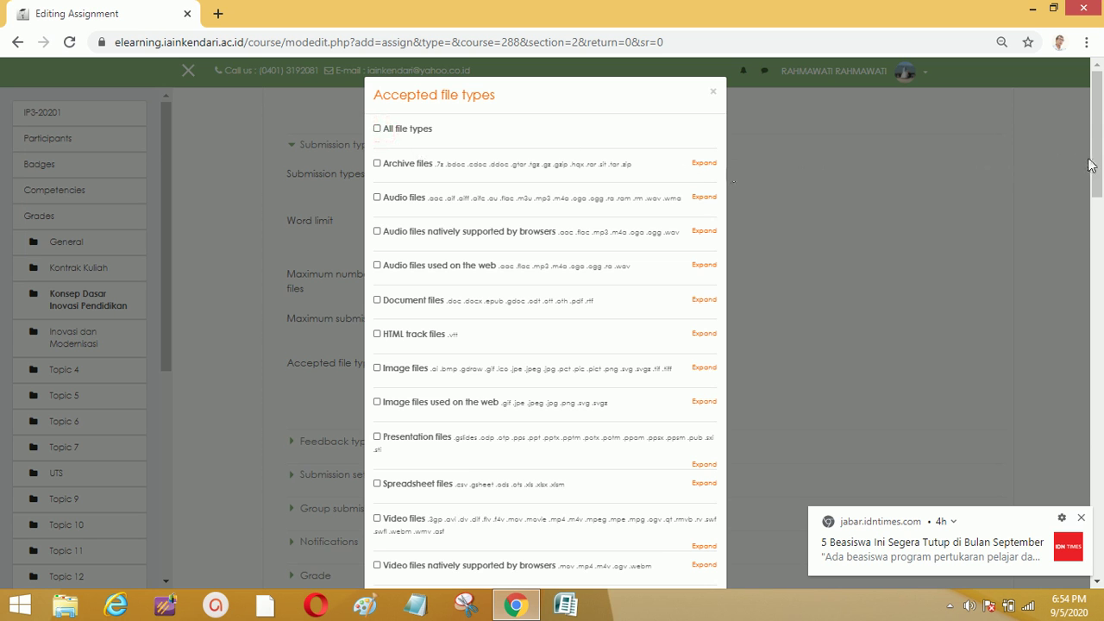
{"action": "left_click_drag", "start_coordinate": [1092, 164], "coordinate": [1092, 204]}
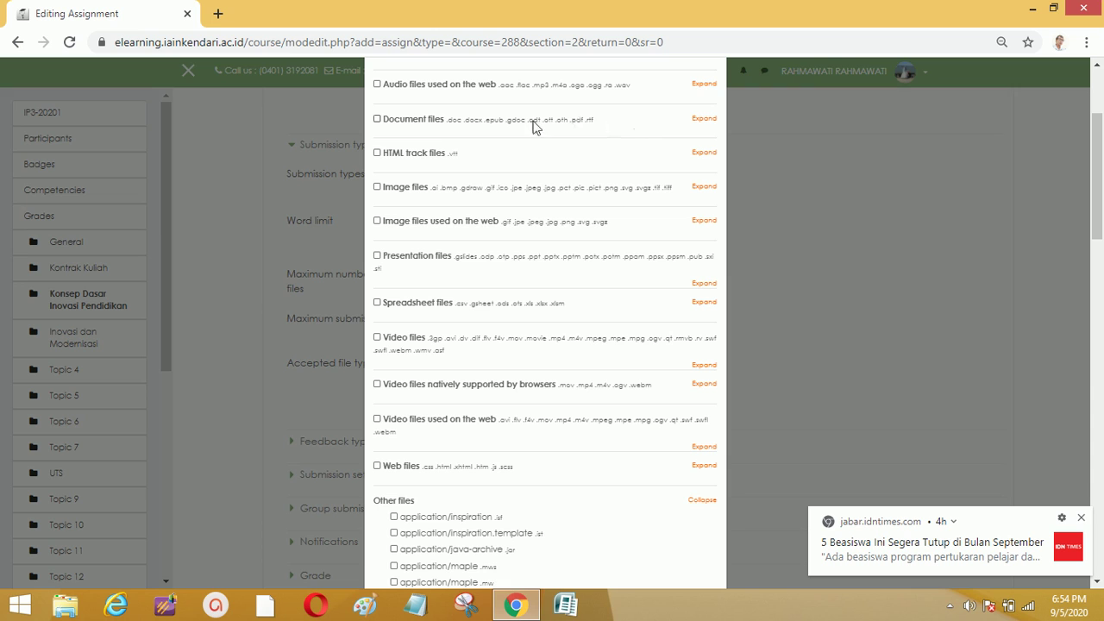
{"action": "left_click", "coordinate": [377, 120]}
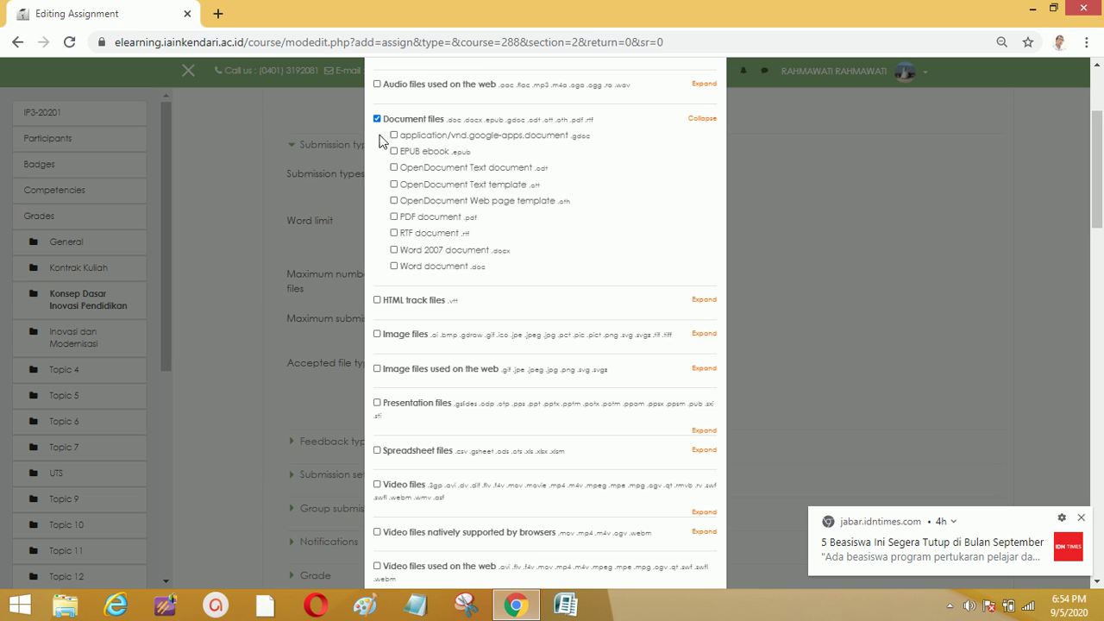
Add Spreadsheet files to the accepted file types and save the file type selection
{"action": "scroll", "coordinate": [690, 239], "scroll_direction": "down", "scroll_amount": 3}
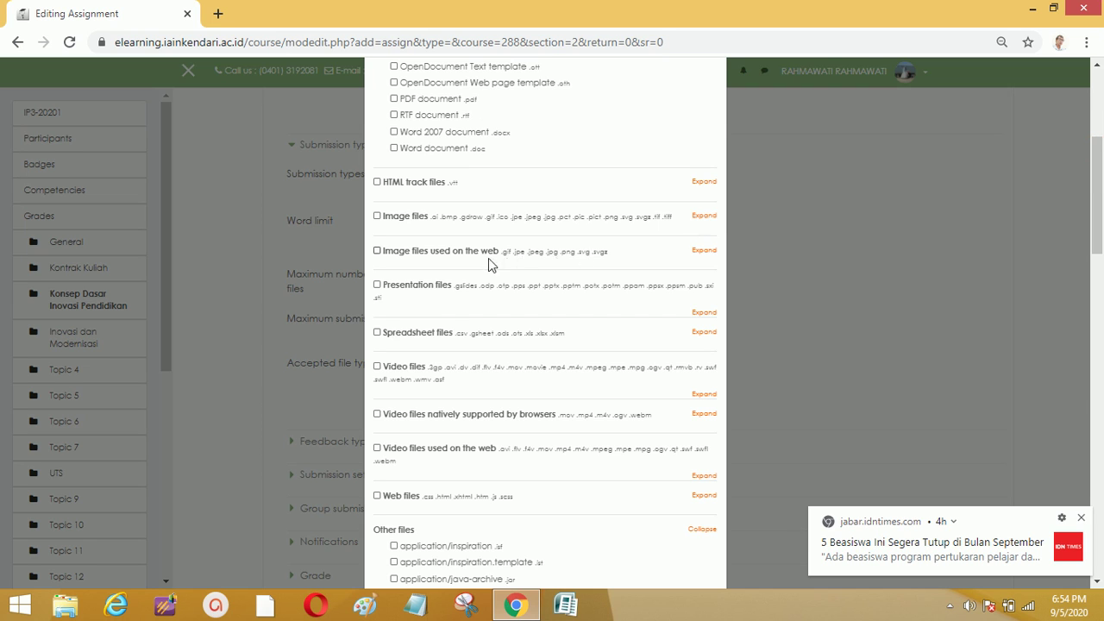
{"action": "left_click", "coordinate": [377, 334]}
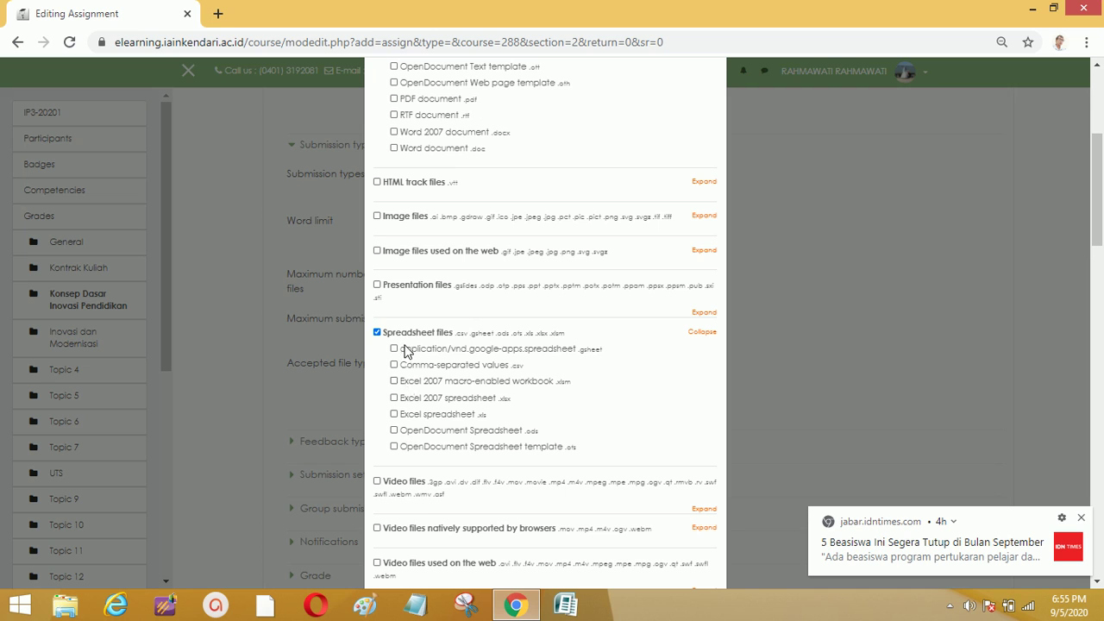
{"action": "left_click", "coordinate": [409, 443]}
{"action": "left_click", "coordinate": [377, 333]}
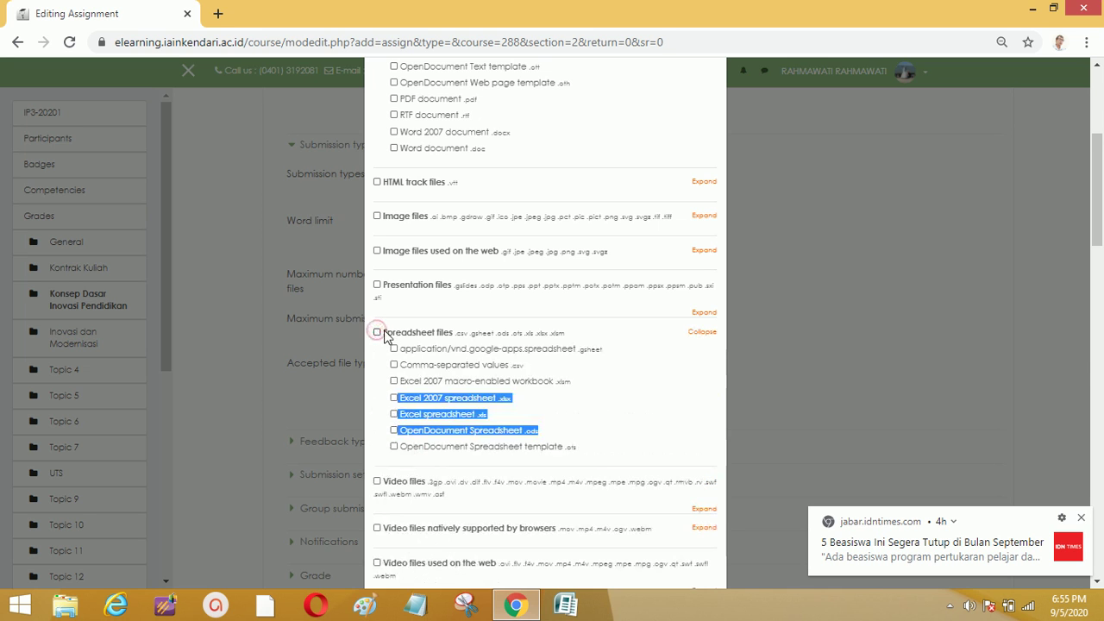
{"action": "left_click", "coordinate": [376, 333]}
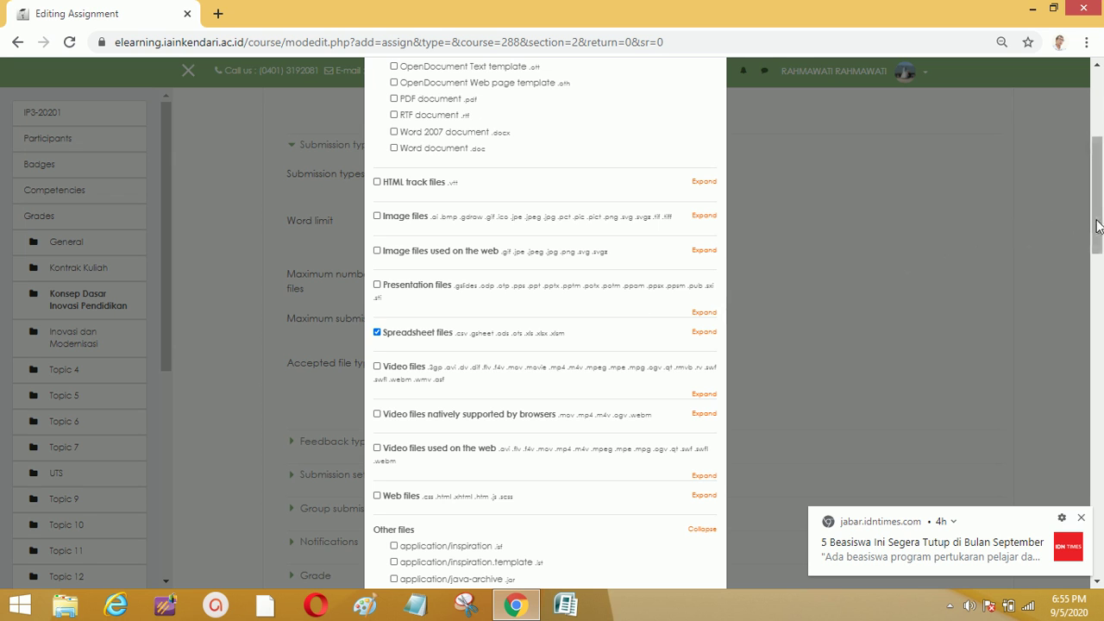
{"action": "left_click_drag", "start_coordinate": [1097, 229], "coordinate": [1098, 258]}
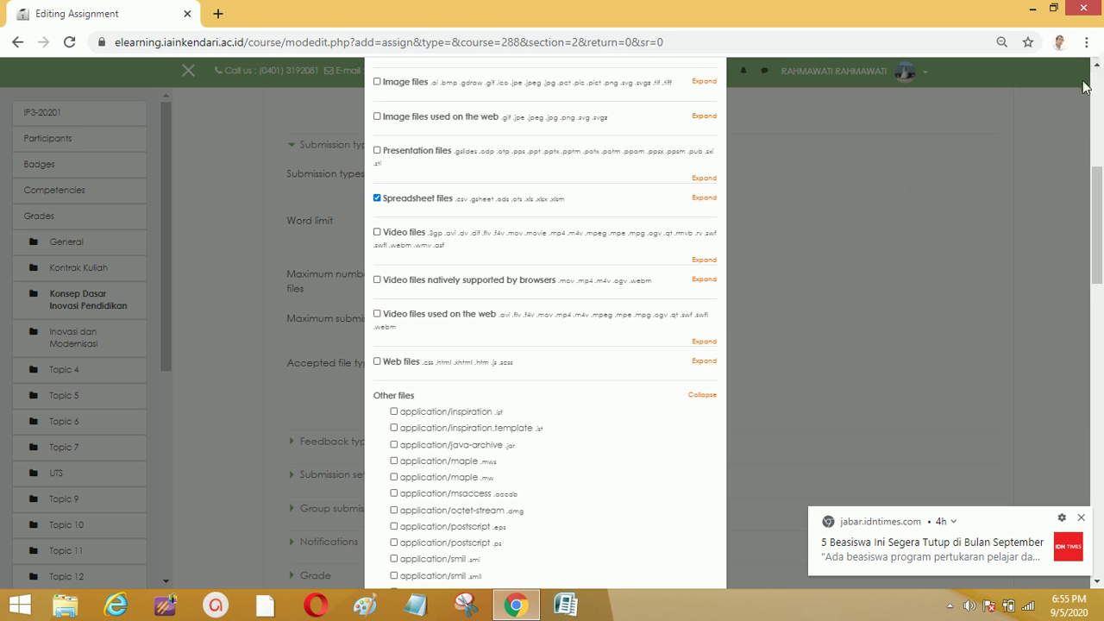
{"action": "left_click_drag", "start_coordinate": [1099, 215], "coordinate": [1093, 504]}
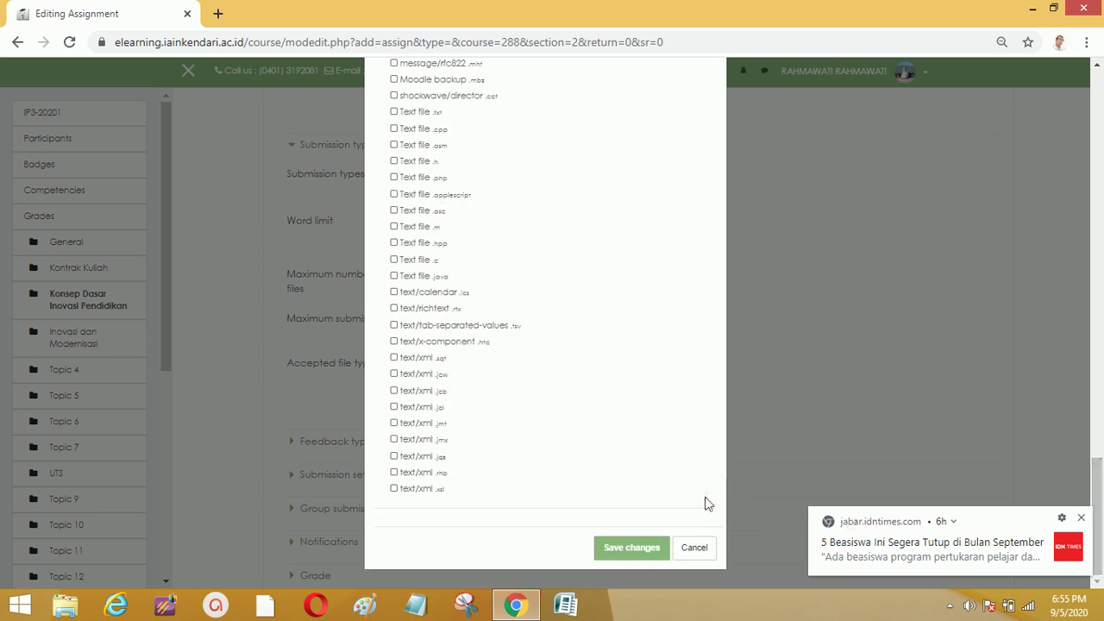
{"action": "left_click", "coordinate": [617, 549]}
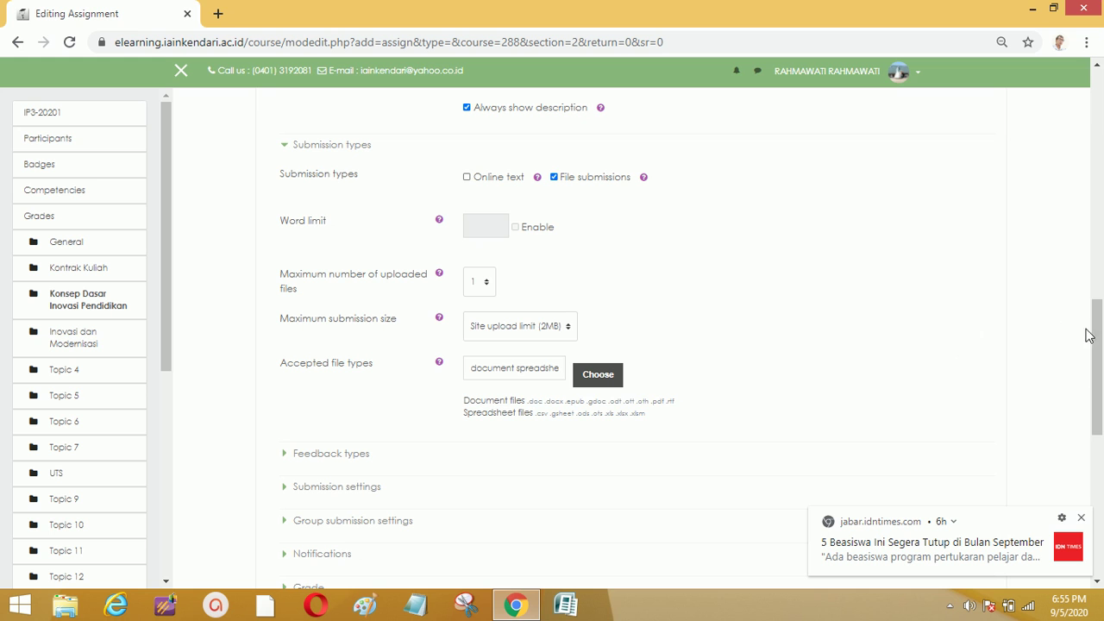
Save and display the assignment, and view all of its submissions
{"action": "left_click_drag", "start_coordinate": [1096, 335], "coordinate": [1100, 413]}
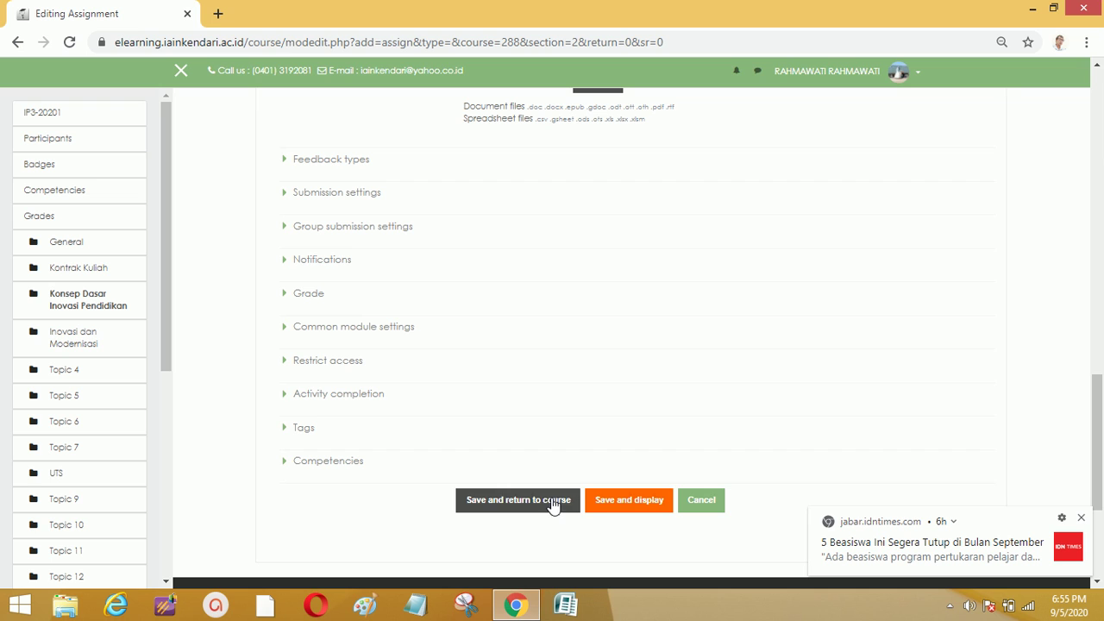
{"action": "left_click", "coordinate": [614, 508]}
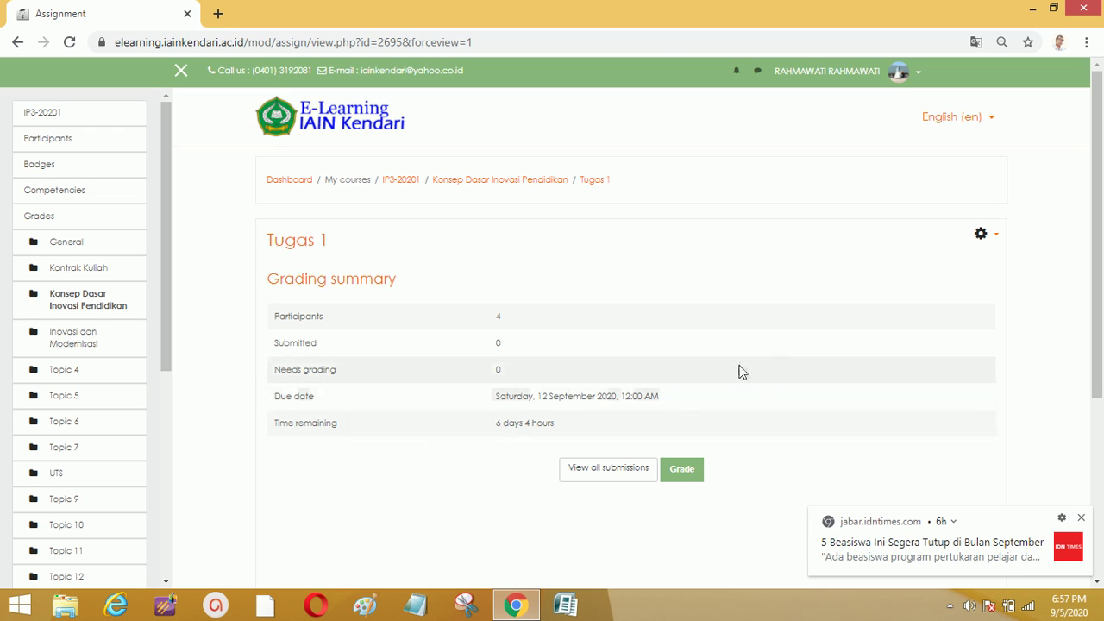
{"action": "left_click", "coordinate": [596, 476]}
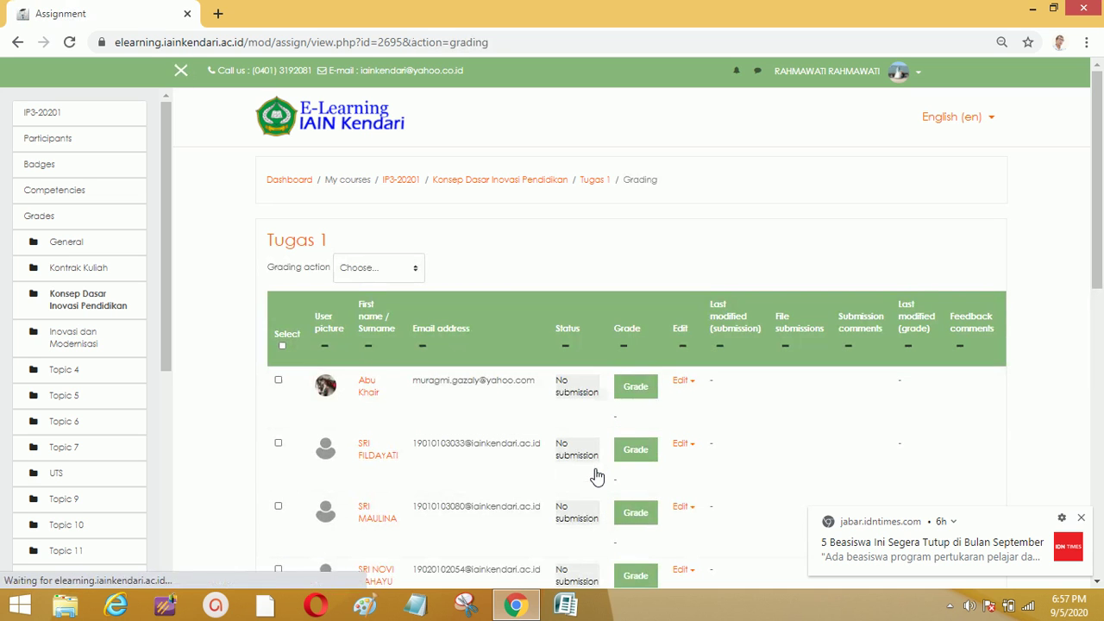
{"action": "left_click_drag", "start_coordinate": [1101, 195], "coordinate": [1102, 251]}
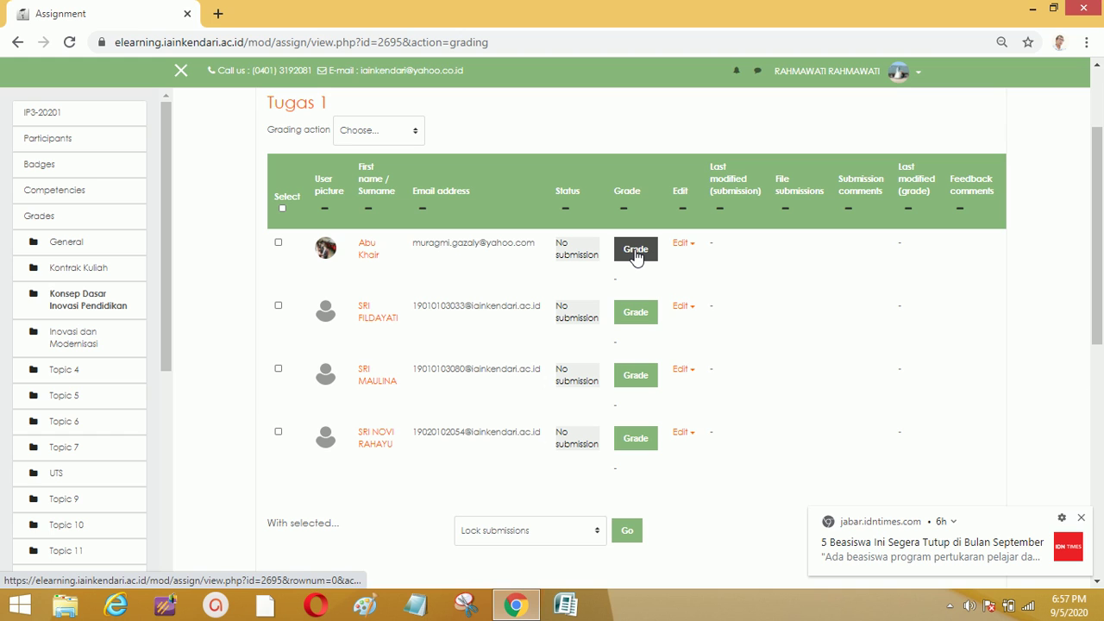
Examine the grade and feedback comments fields on the first listed student's grading page, and return to the submissions list
{"action": "left_click", "coordinate": [635, 250]}
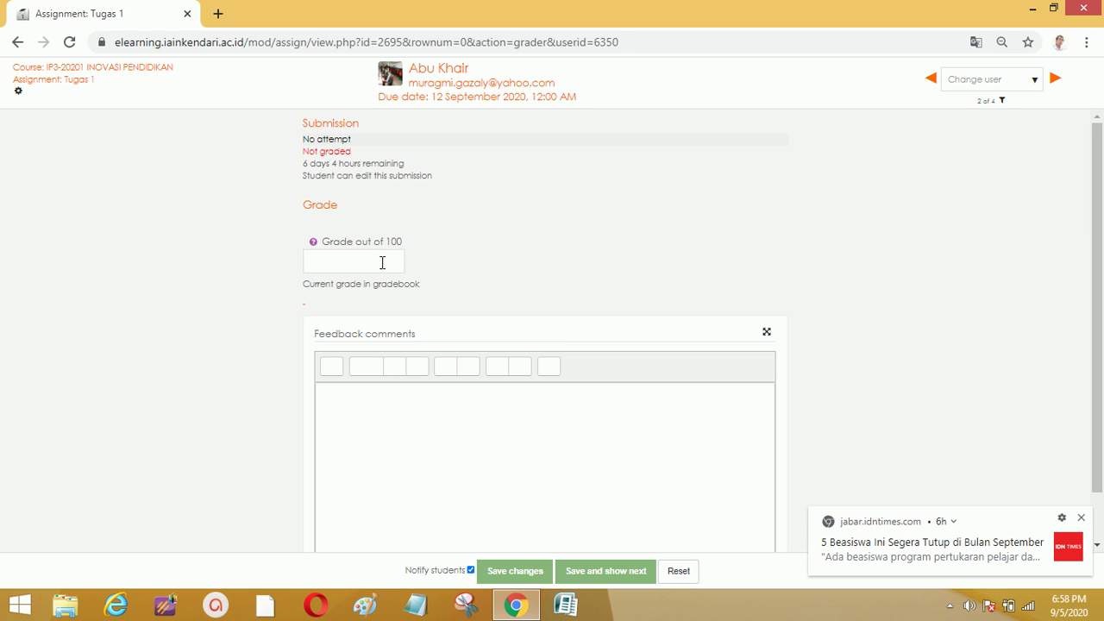
{"action": "left_click", "coordinate": [324, 261]}
{"action": "scroll", "coordinate": [957, 233], "scroll_direction": "down", "scroll_amount": 1}
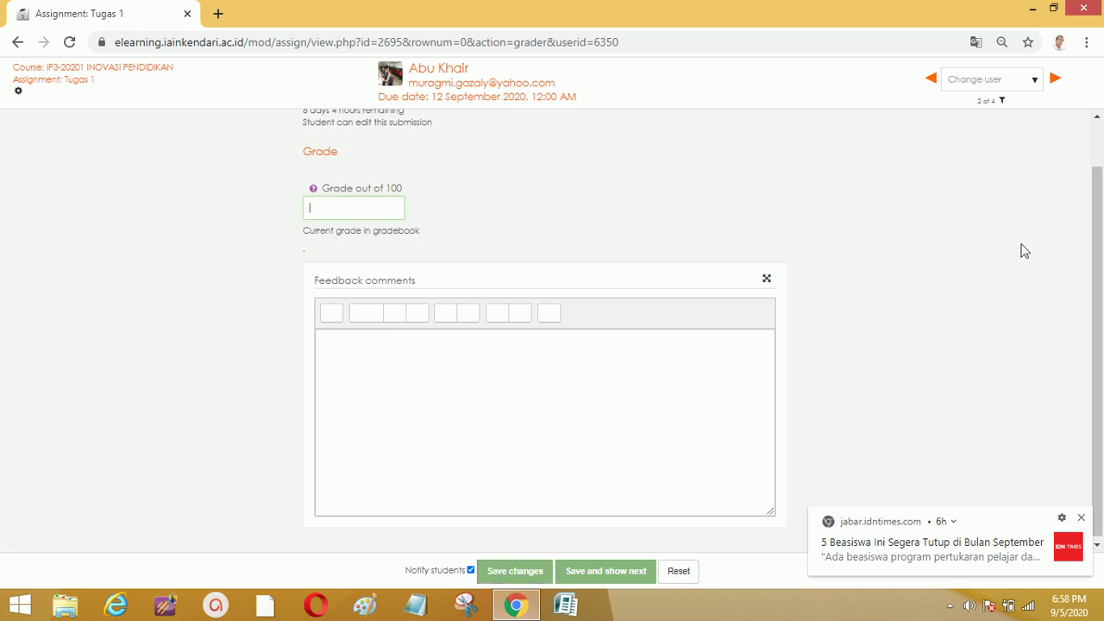
{"action": "left_click_drag", "start_coordinate": [1091, 243], "coordinate": [1082, 162]}
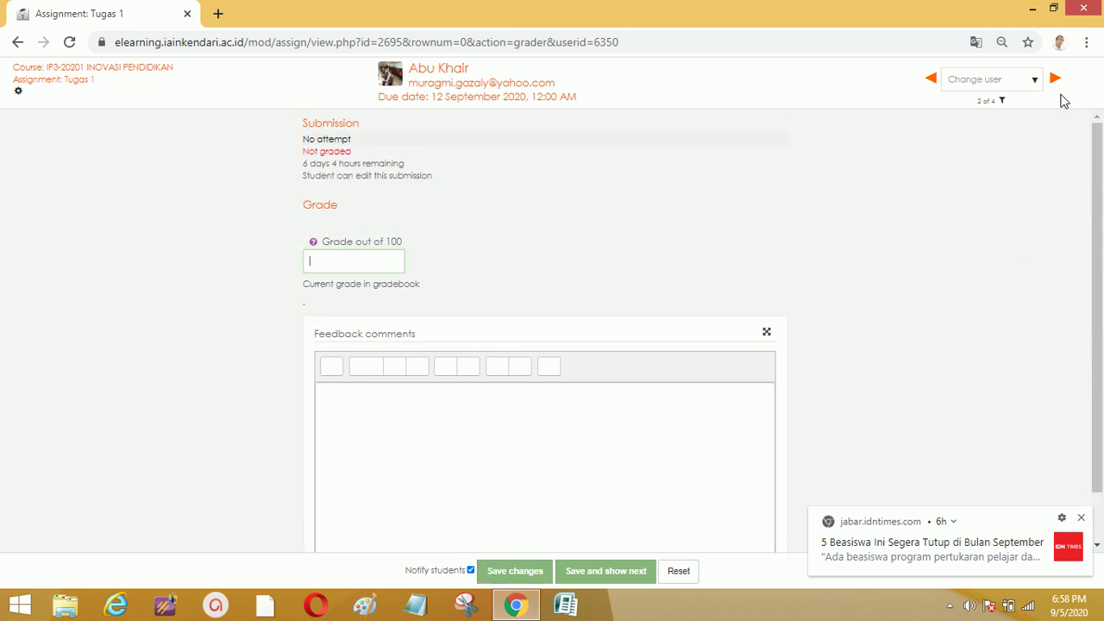
{"action": "left_click", "coordinate": [17, 41]}
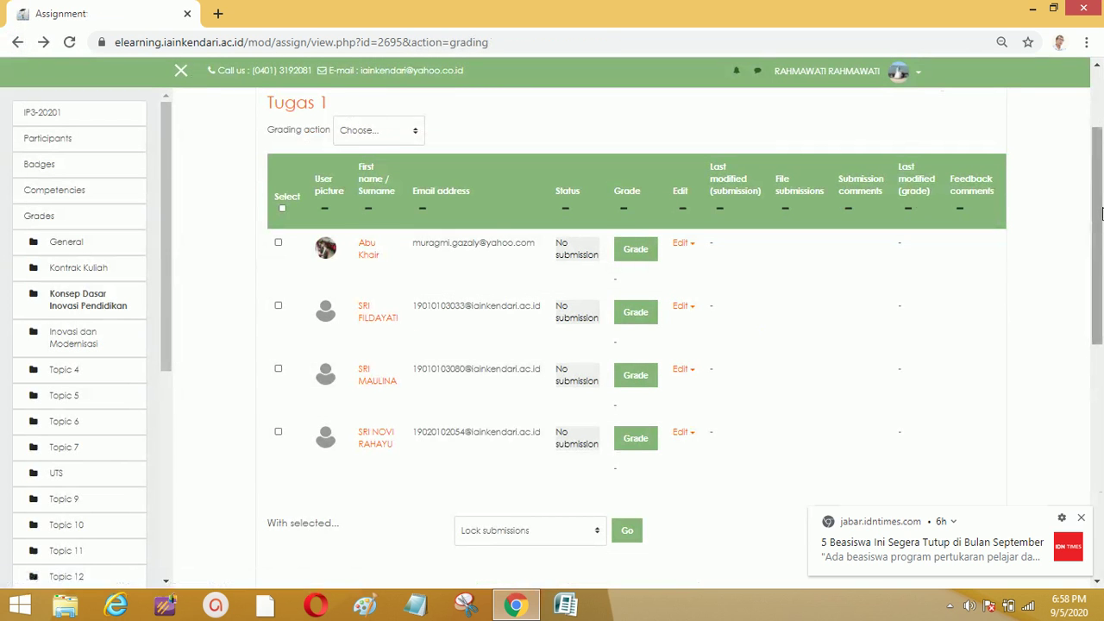
Return to the course page at the Konsep Dasar Inovasi Pendidikan section and turn course editing off
{"action": "left_click_drag", "start_coordinate": [1100, 212], "coordinate": [1100, 231]}
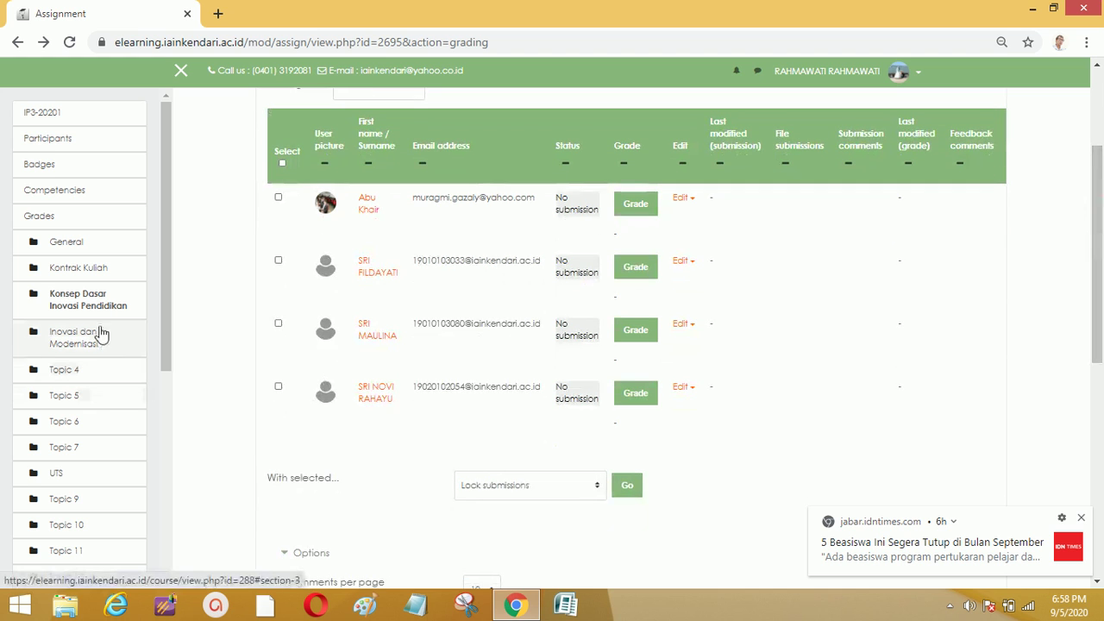
{"action": "left_click", "coordinate": [84, 306]}
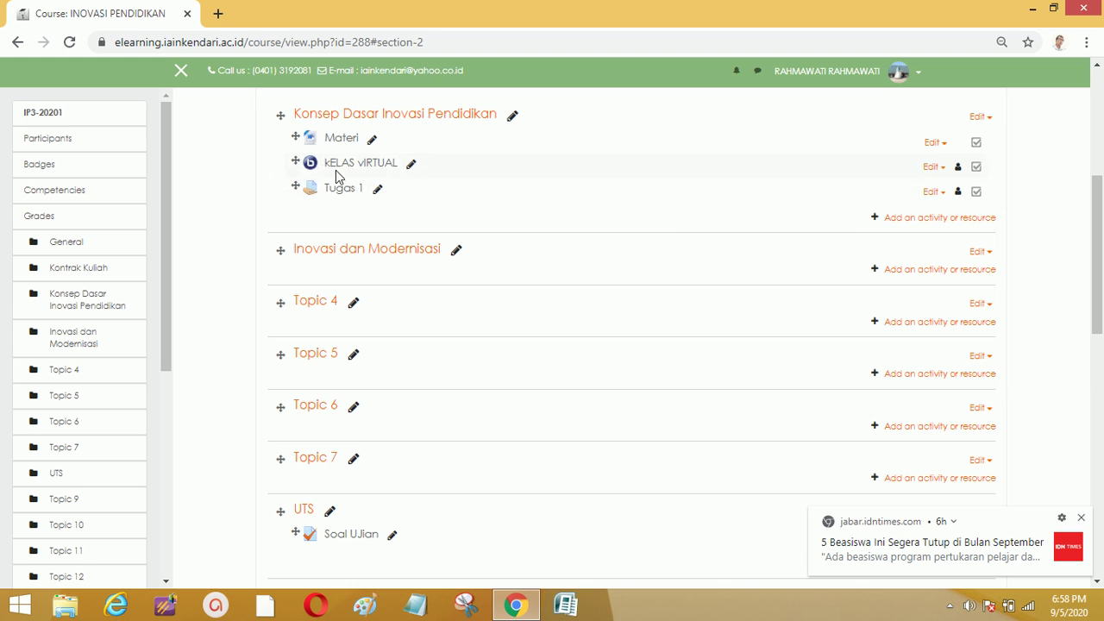
{"action": "left_click_drag", "start_coordinate": [1099, 291], "coordinate": [1075, 173]}
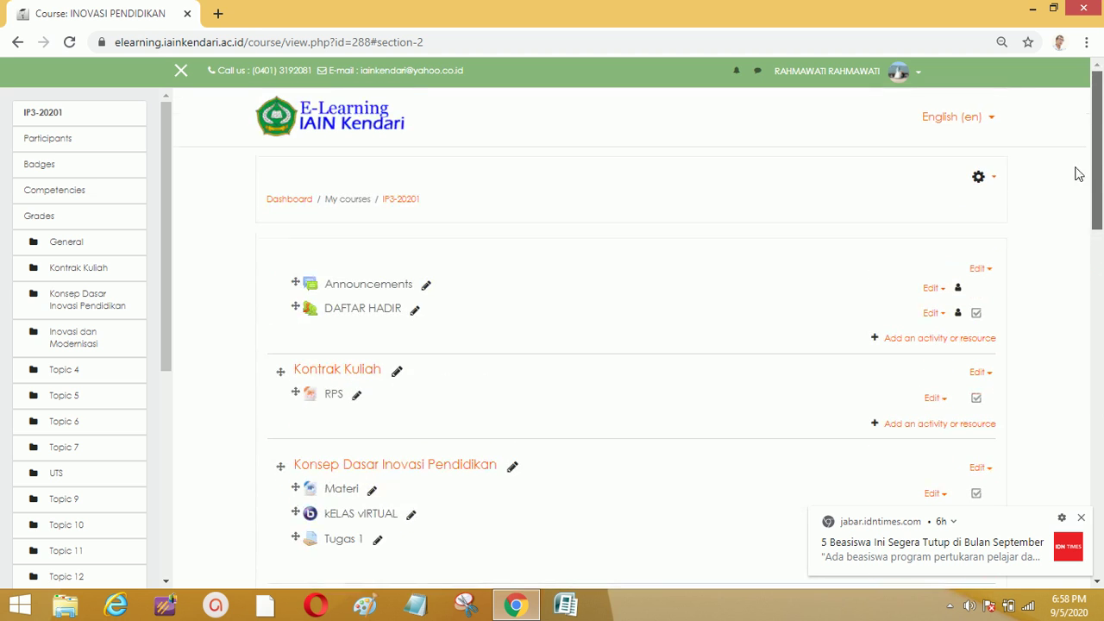
{"action": "left_click", "coordinate": [988, 183]}
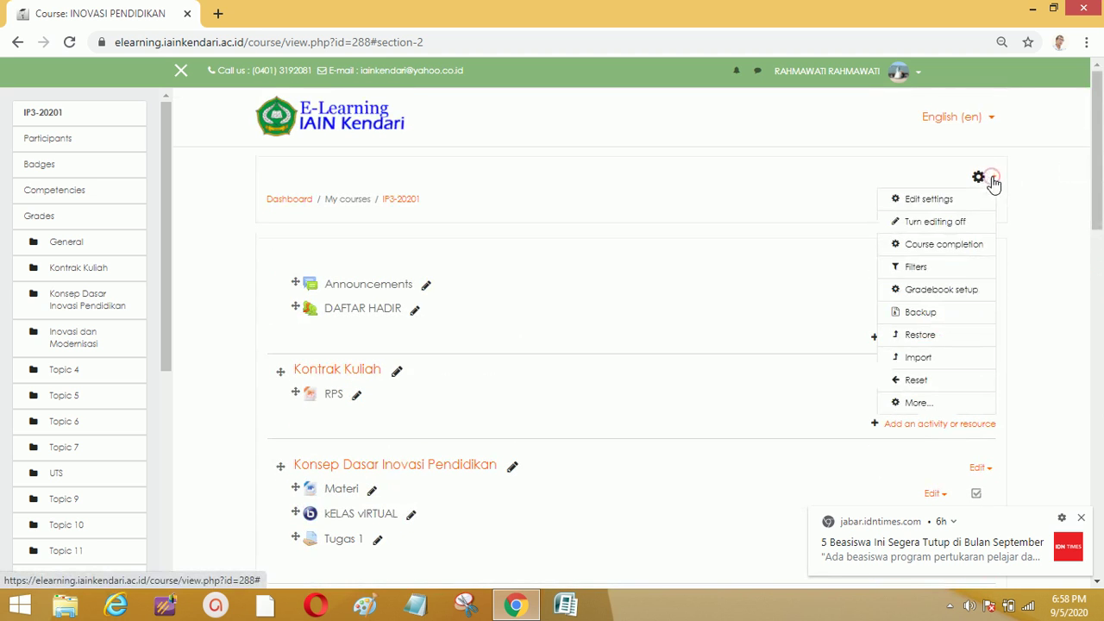
{"action": "left_click", "coordinate": [937, 226]}
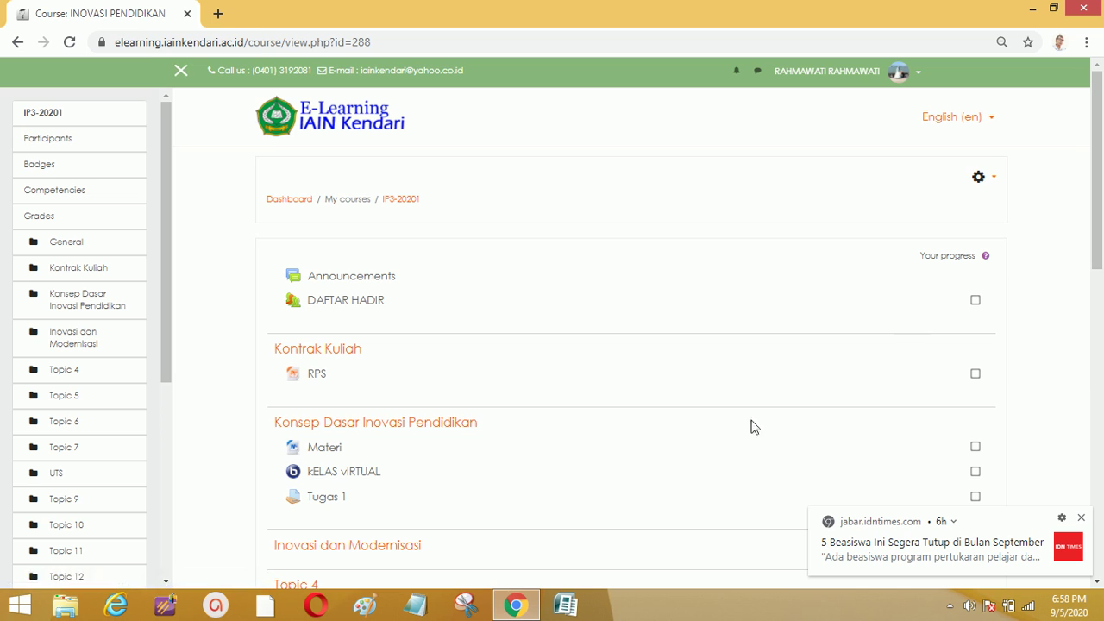
{"action": "triple_click", "coordinate": [739, 436]}
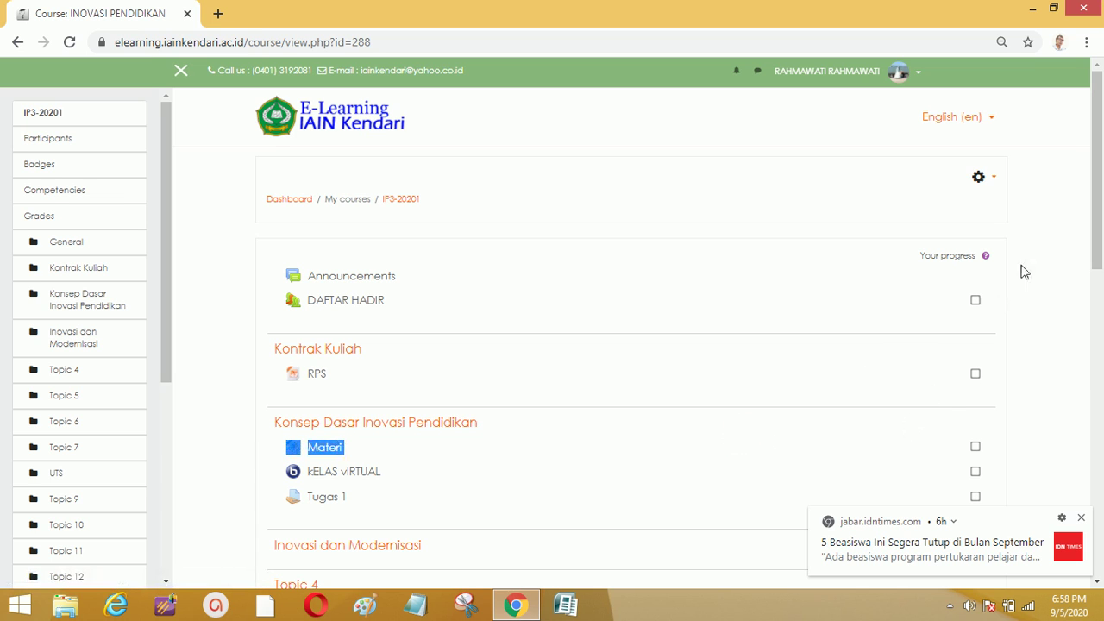
{"action": "left_click", "coordinate": [949, 604]}
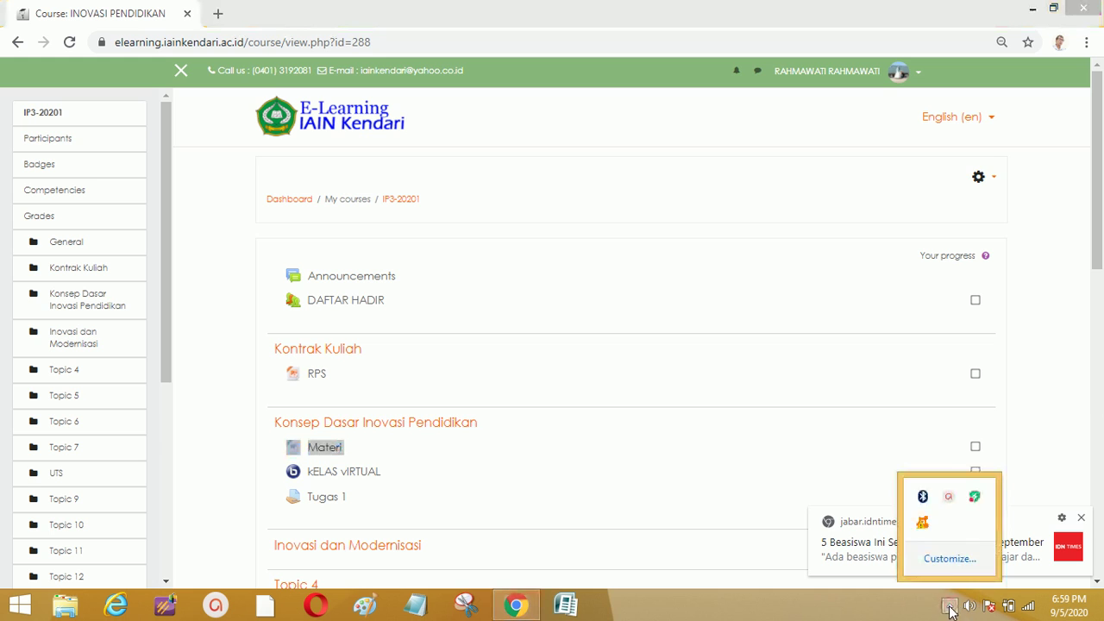
{"action": "left_click", "coordinate": [953, 498]}
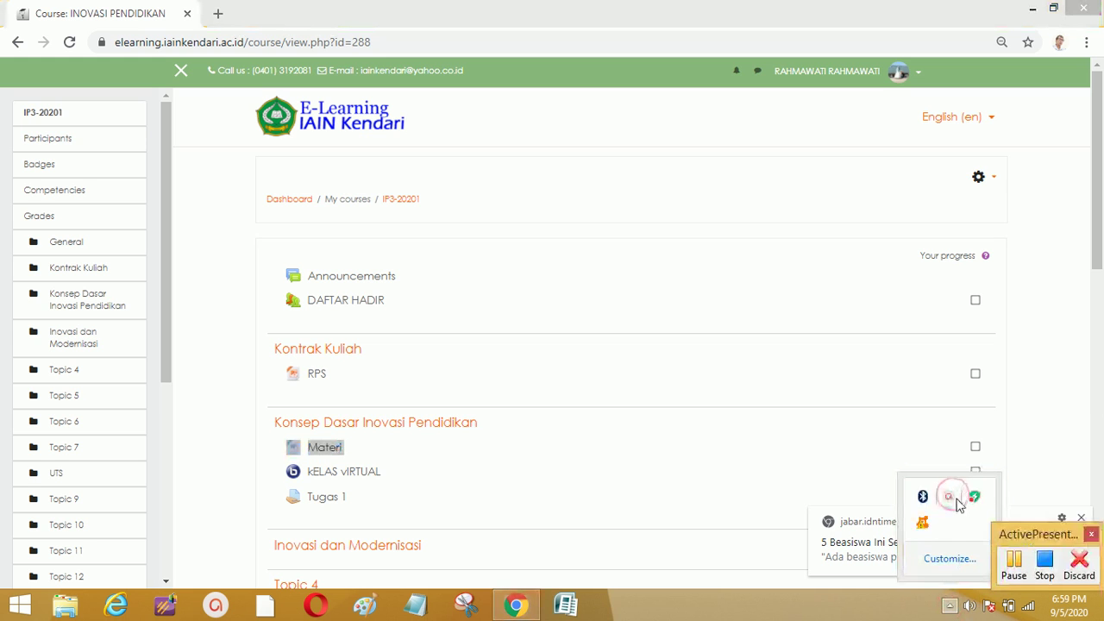